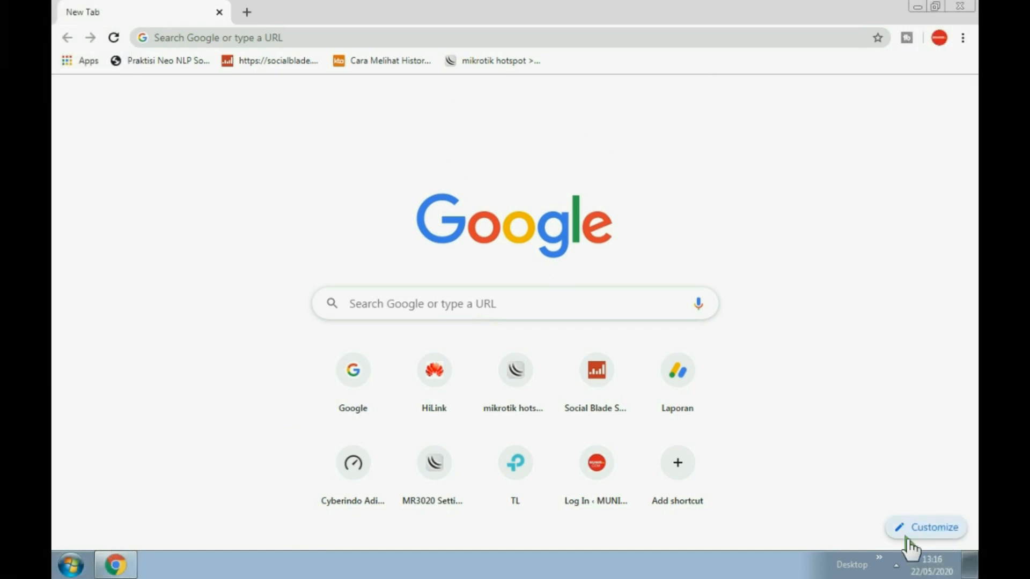
Open the TP-Link_B44C network's properties to see its WPA2-Personal, AES security settings.
click(895, 565)
click(884, 456)
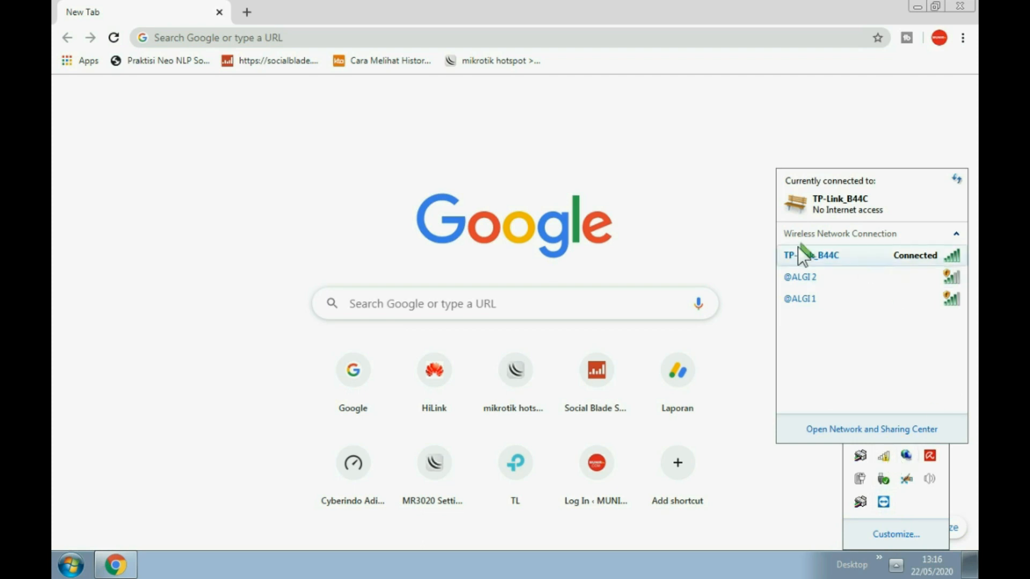
mouse_move(807, 264)
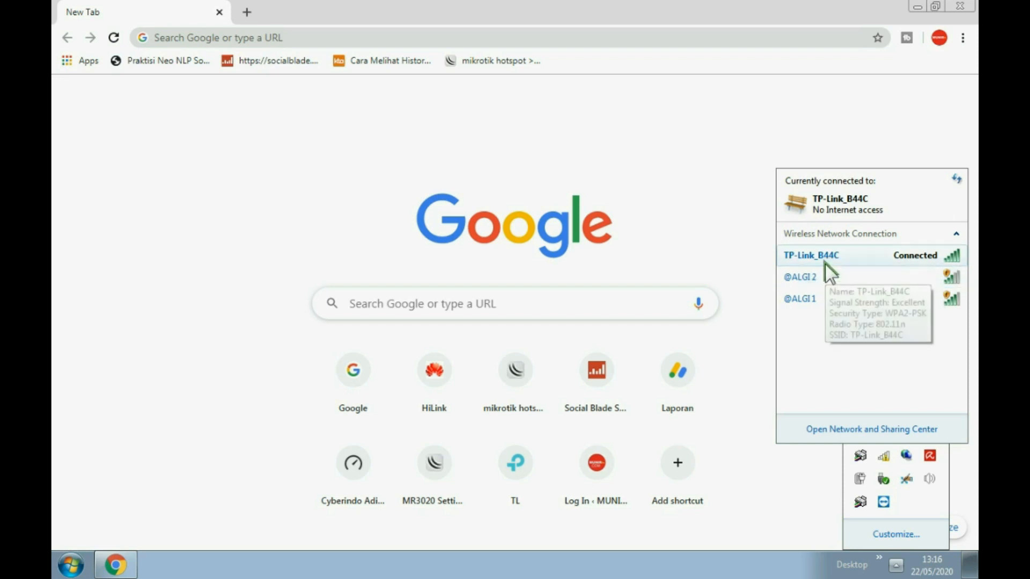
right_click(819, 253)
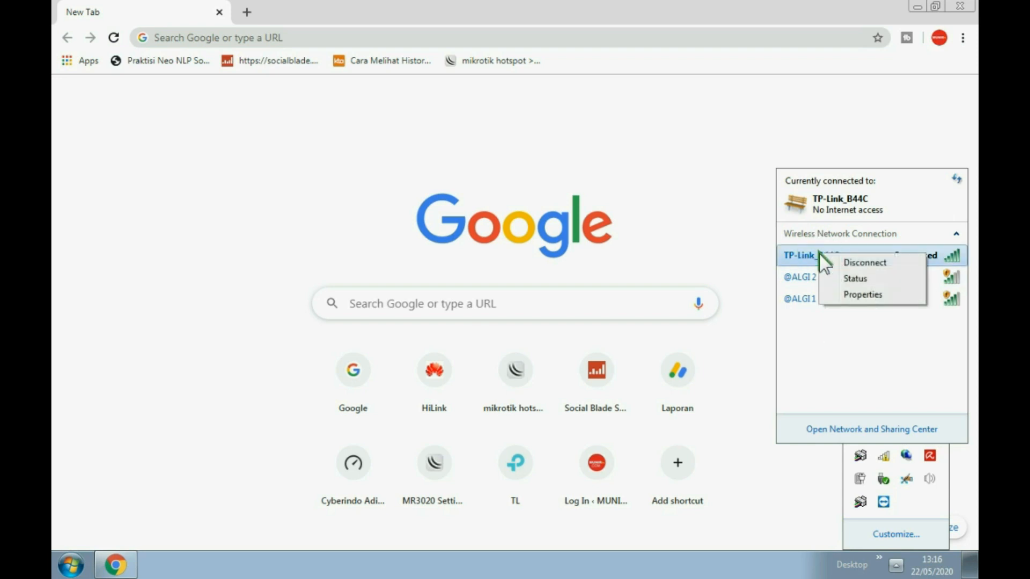
click(858, 295)
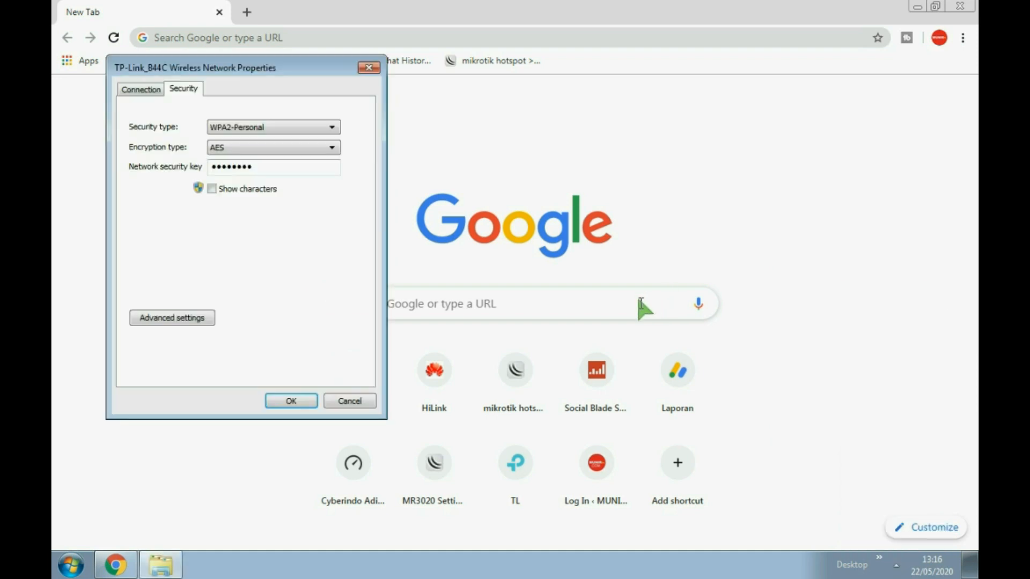
Close the network properties and open the wireless connection's status and adapter properties.
click(350, 400)
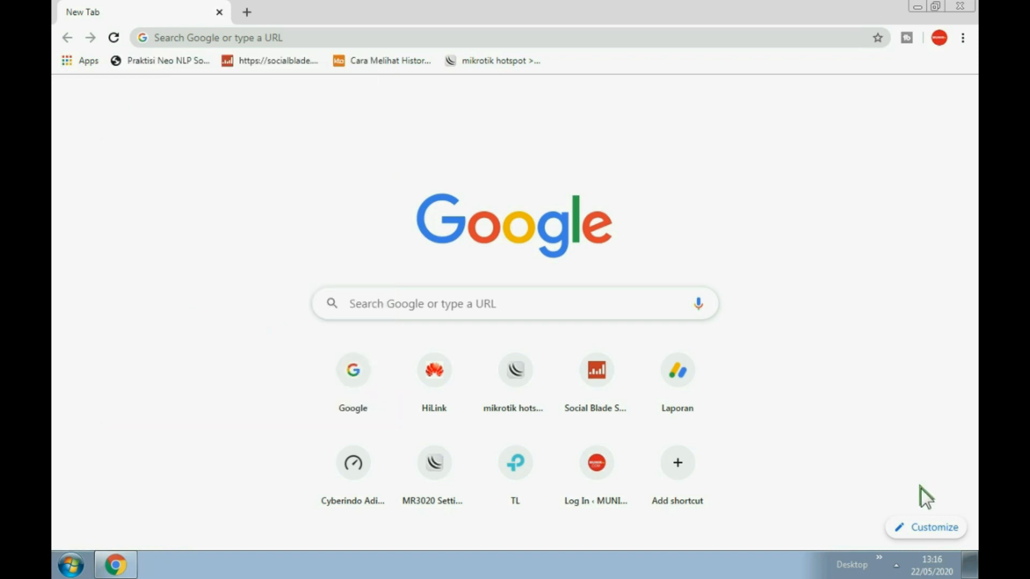
click(896, 564)
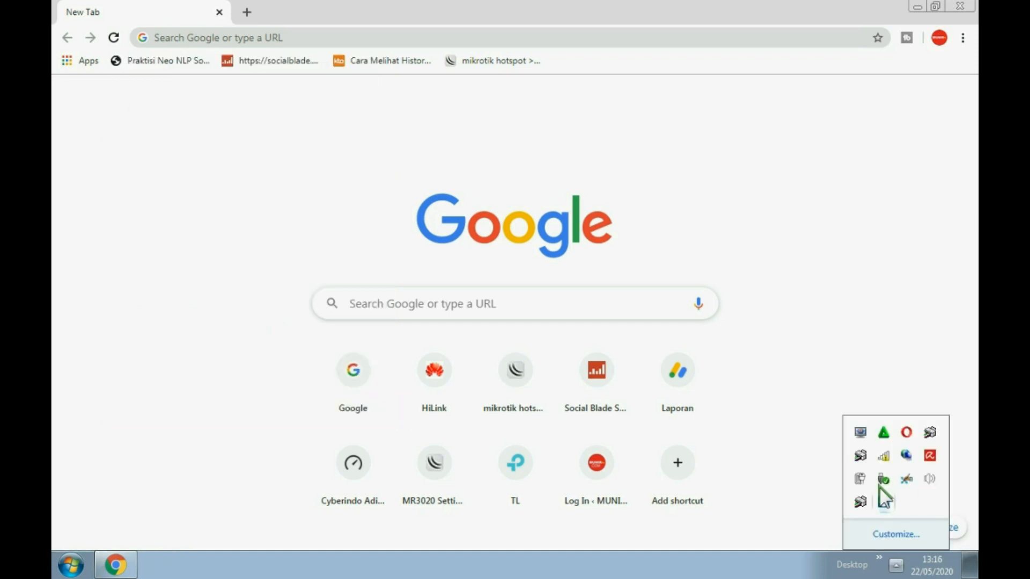
click(884, 456)
right_click(825, 257)
click(858, 279)
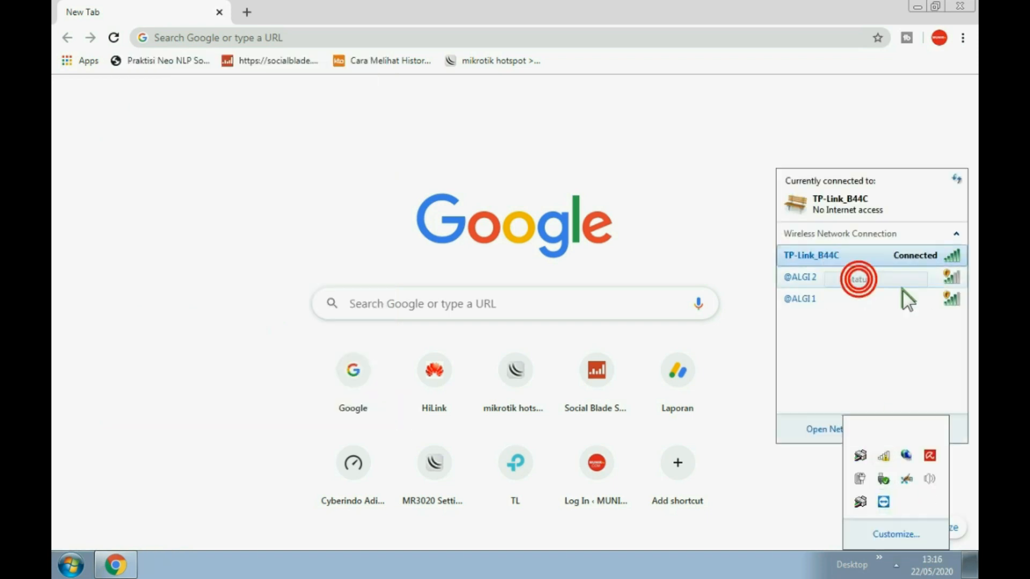
click(448, 401)
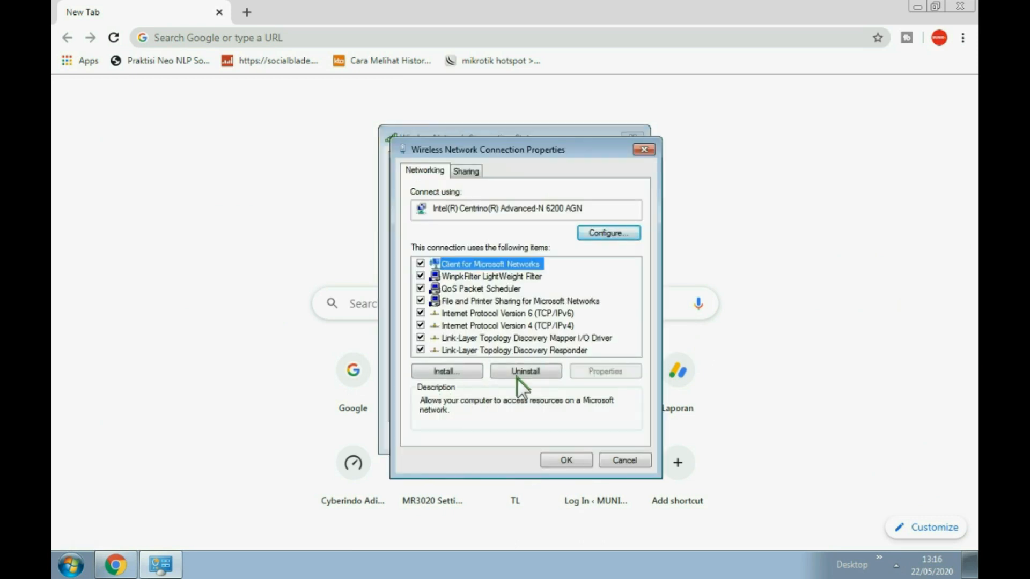
Inspect the IPv4 manual IP option, then cancel and close all network windows without saving.
double_click(519, 327)
click(474, 304)
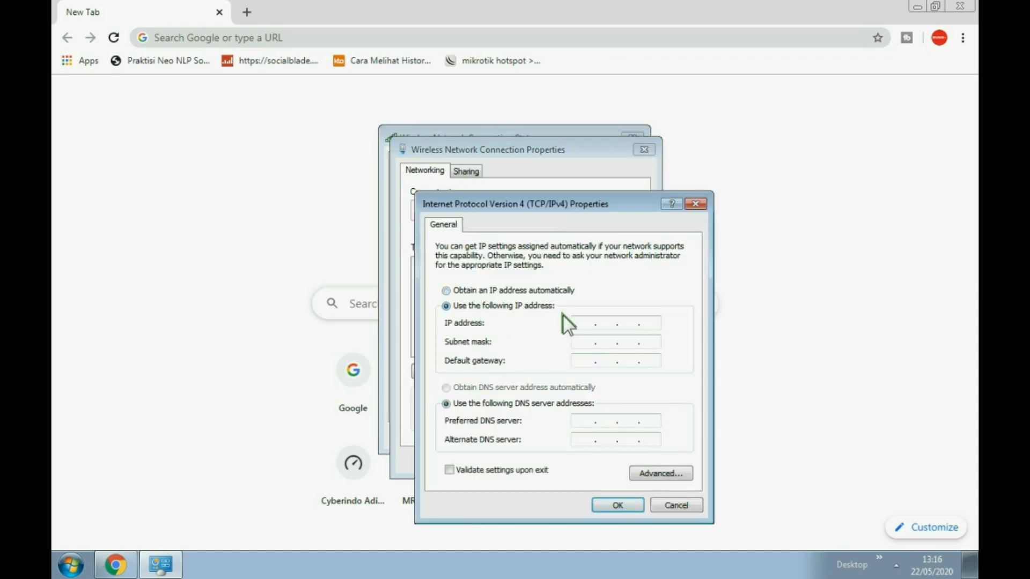
click(627, 323)
click(687, 504)
click(631, 459)
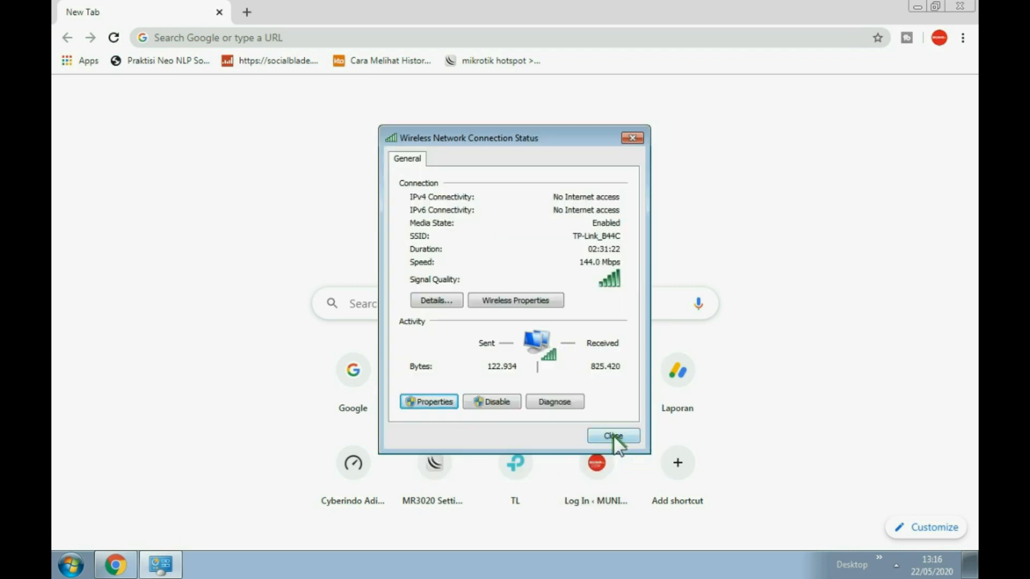
click(613, 436)
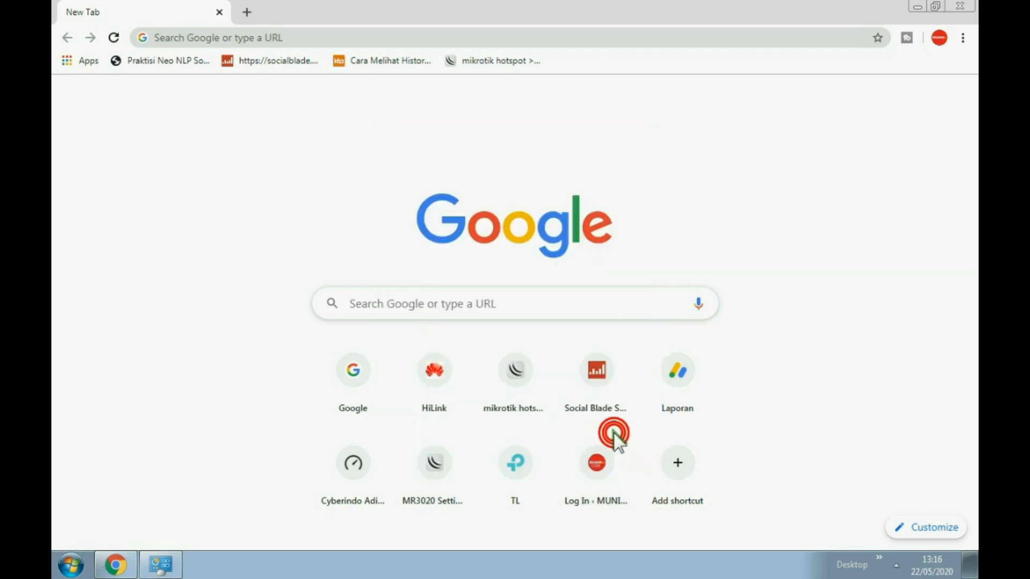
click(236, 38)
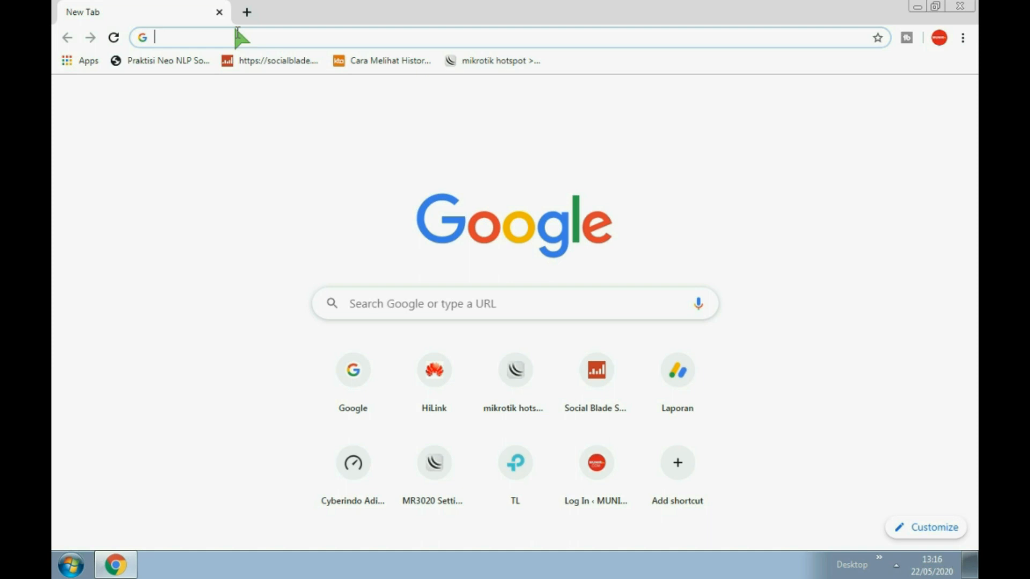
Enter the router address 192.168.1.1 in Chrome and load it.
text(19216)
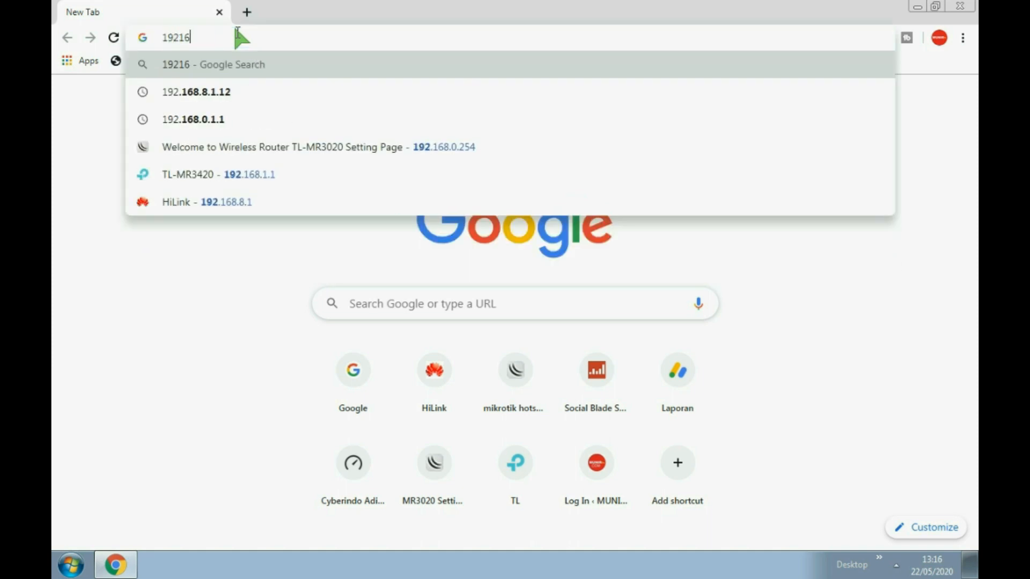
key(BackSpace)
key(BackSpace)
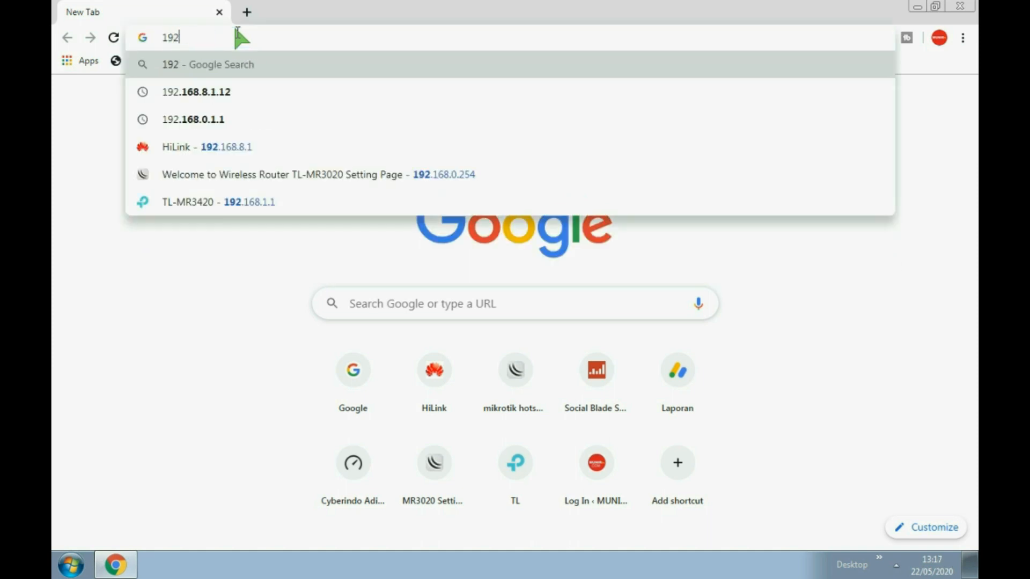
text(.168.1.1)
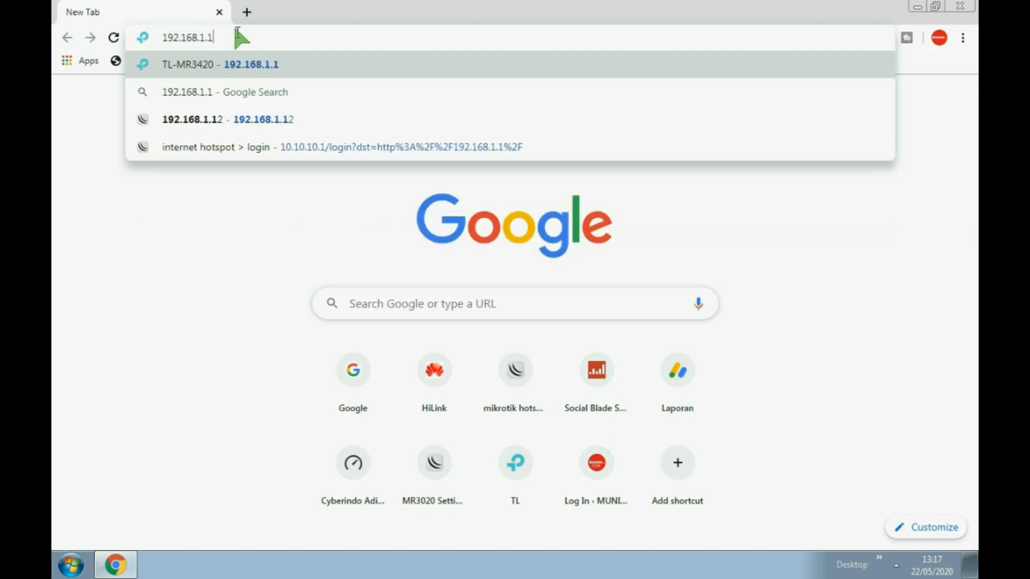
key(Return)
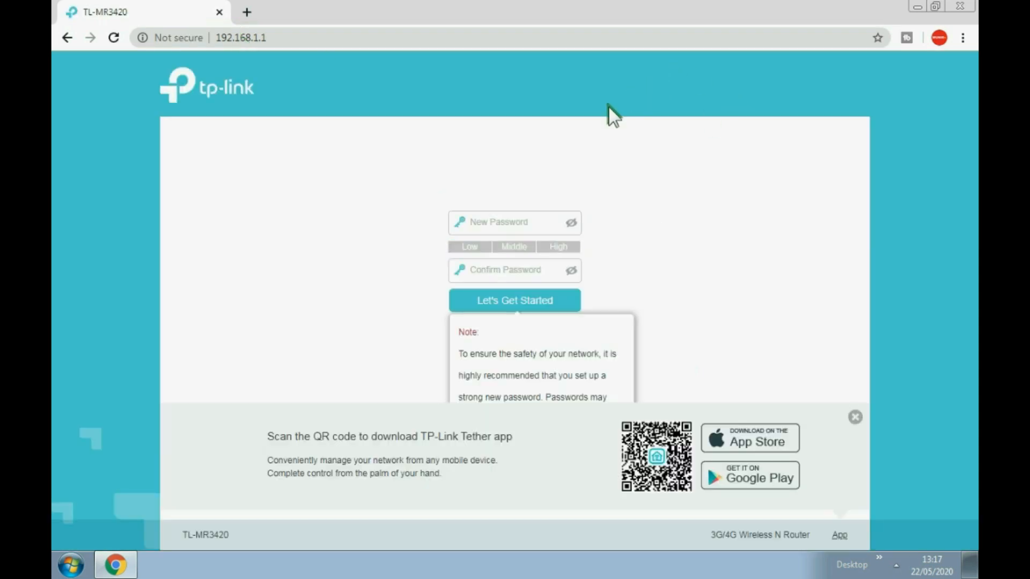
Dismiss the note and app panel, then create and confirm the router admin password.
click(658, 191)
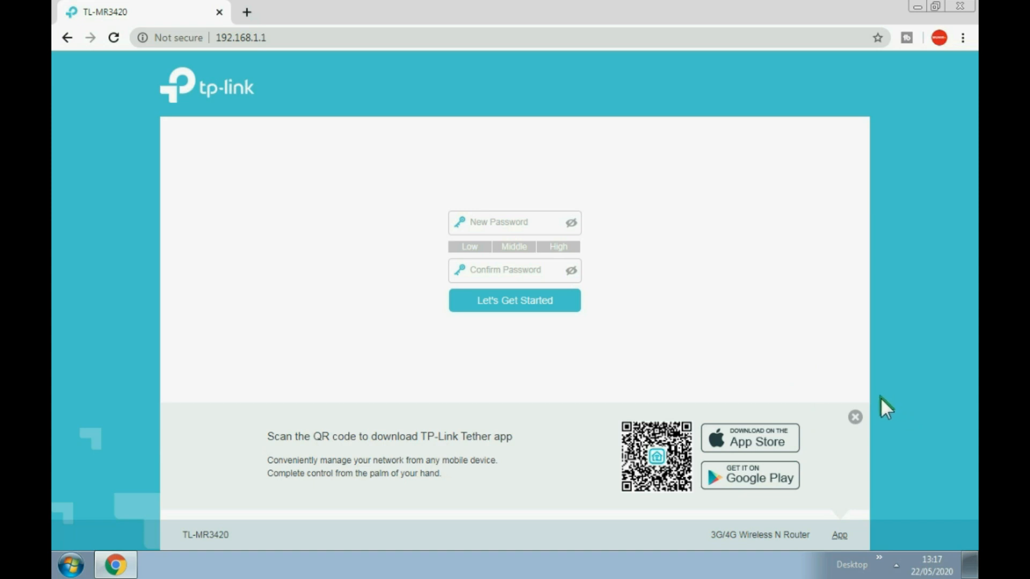
click(855, 417)
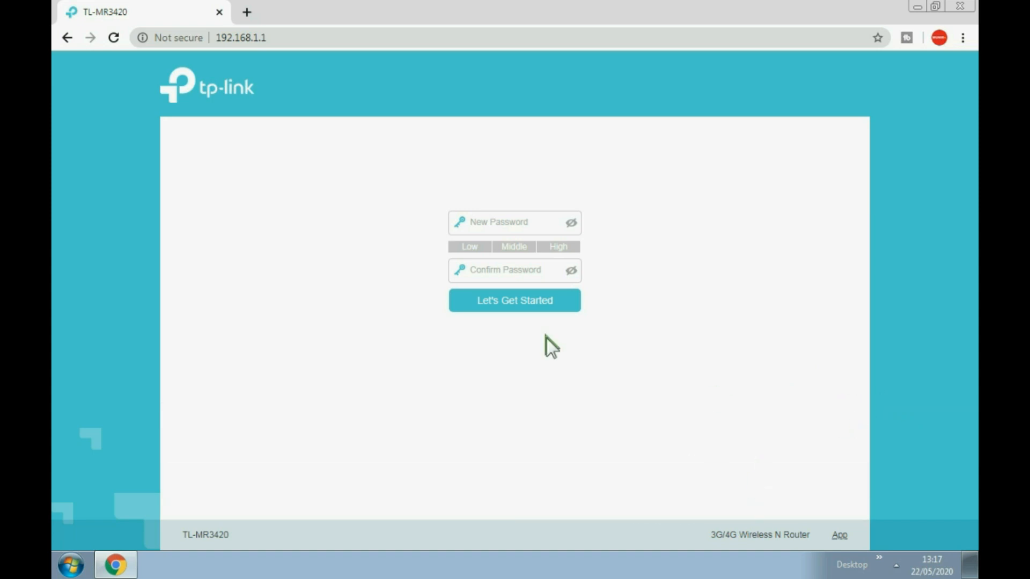
click(485, 221)
text(••)
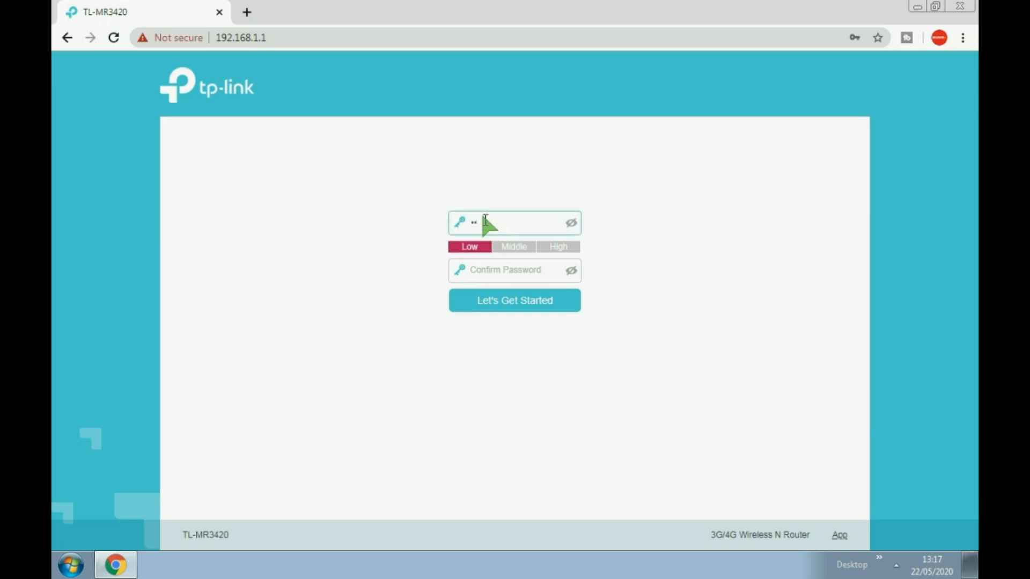
text(••••••••)
click(501, 270)
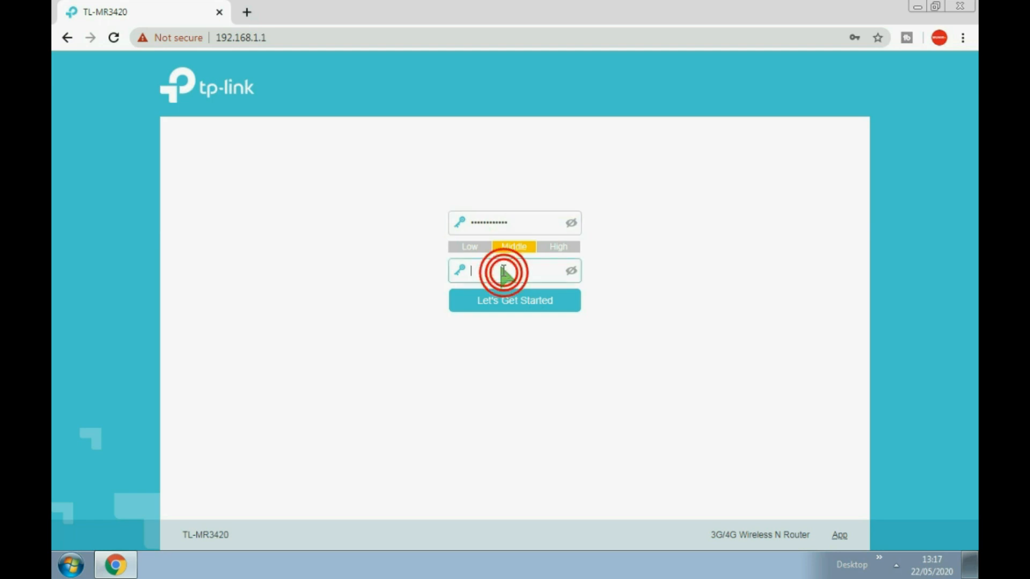
text(•••••••)
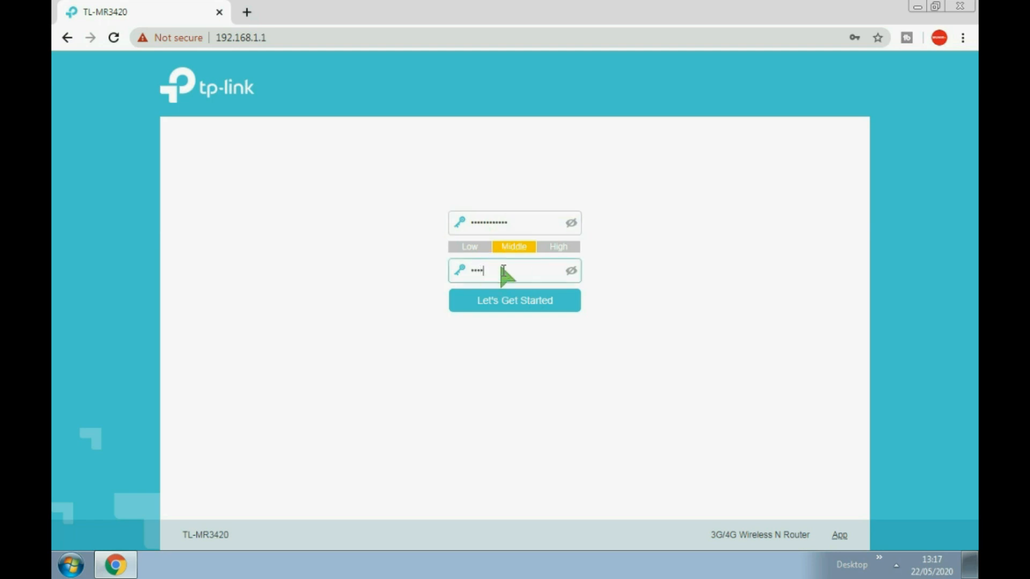
text(••••••)
click(528, 294)
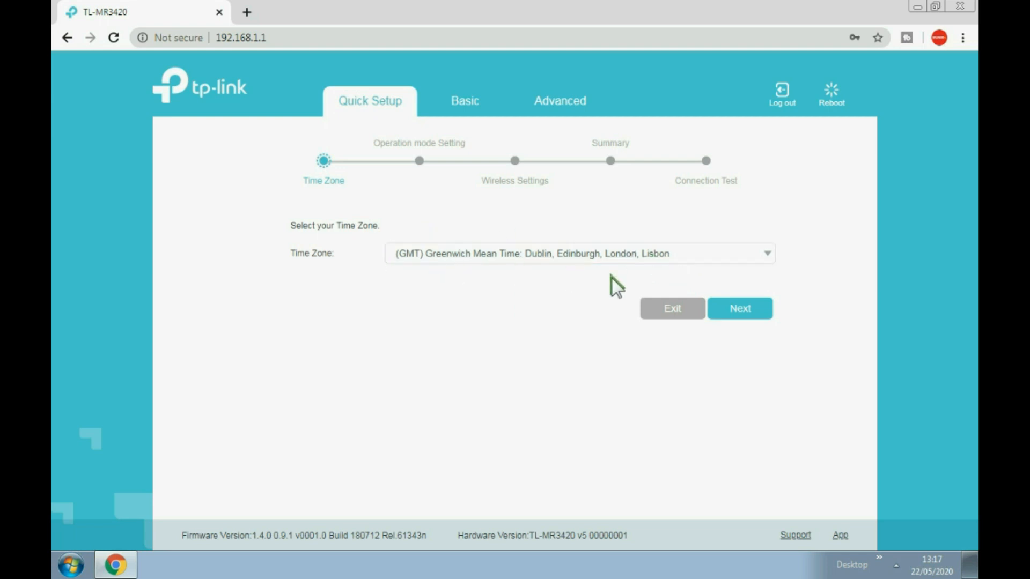
Set the Quick Setup time zone to (GMT+07:00) Bangkok.
click(632, 259)
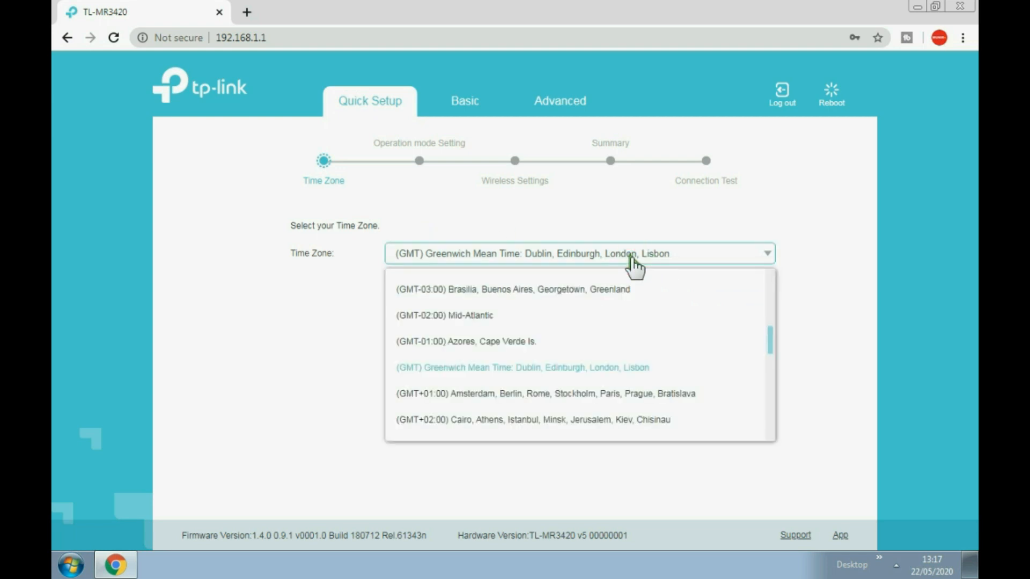
scroll(608, 314, down, 5)
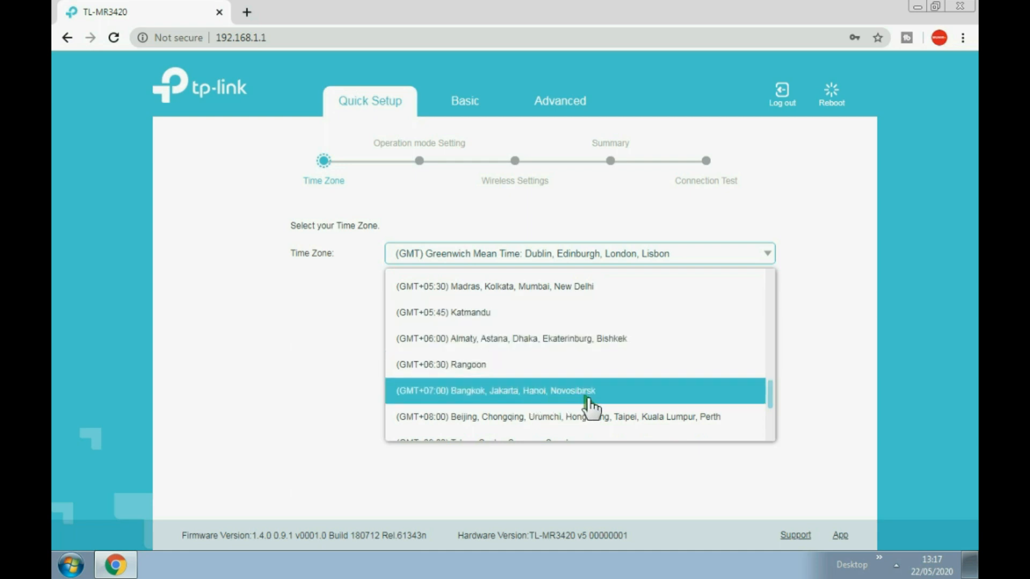
click(588, 398)
click(756, 308)
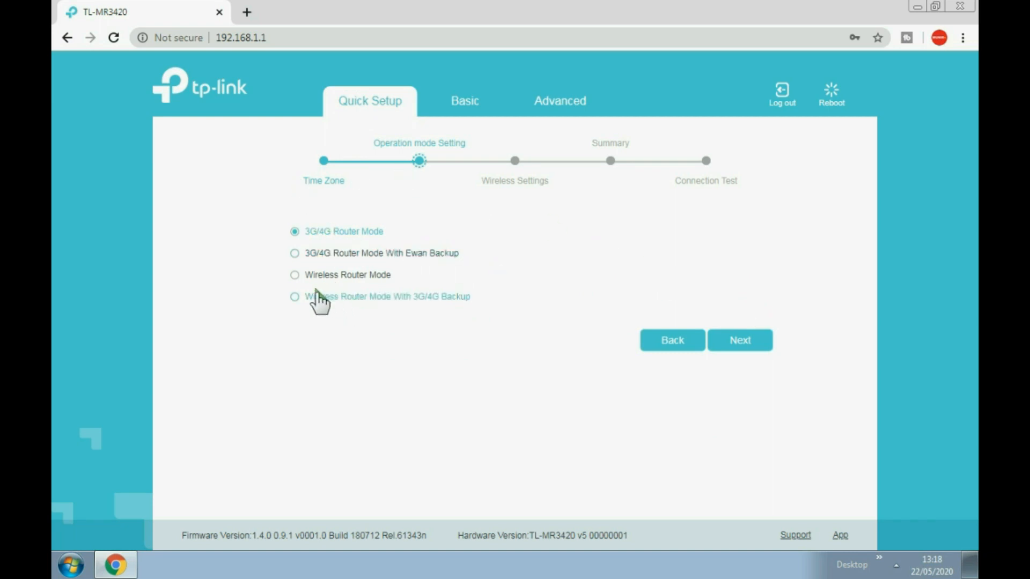
Choose Wireless Router Mode as the operation mode and accept the reboot warning.
click(295, 276)
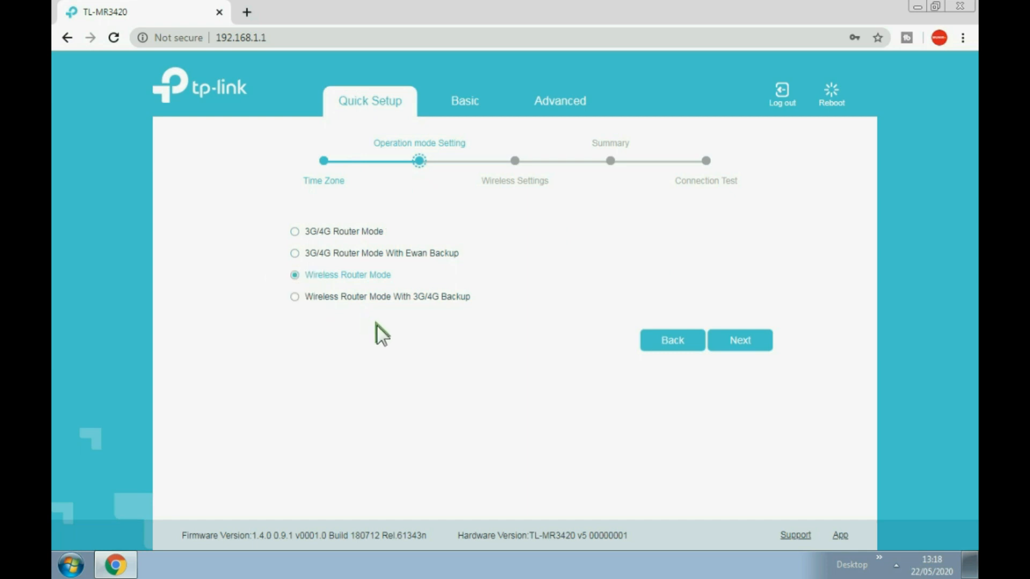
click(748, 340)
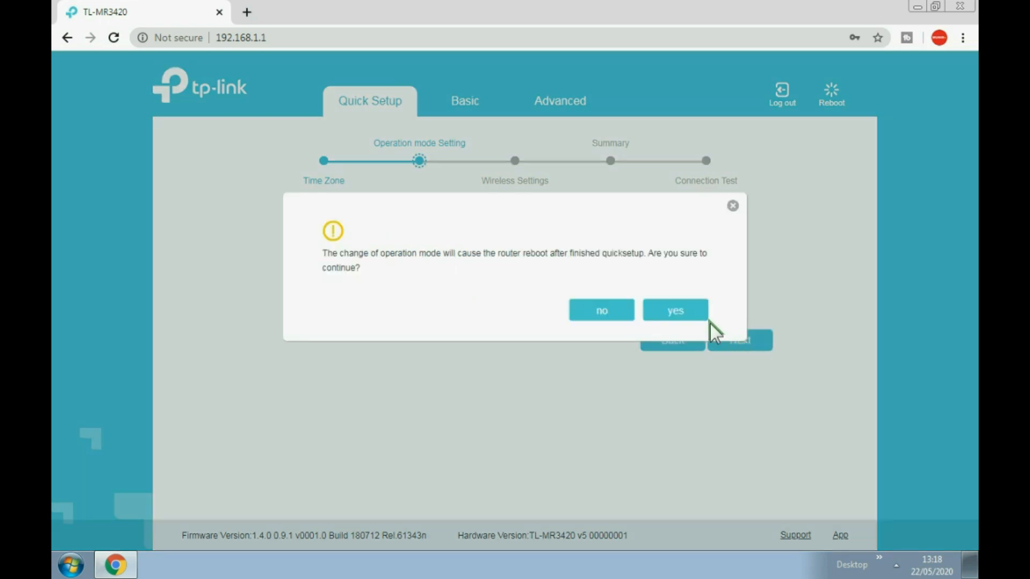
click(678, 307)
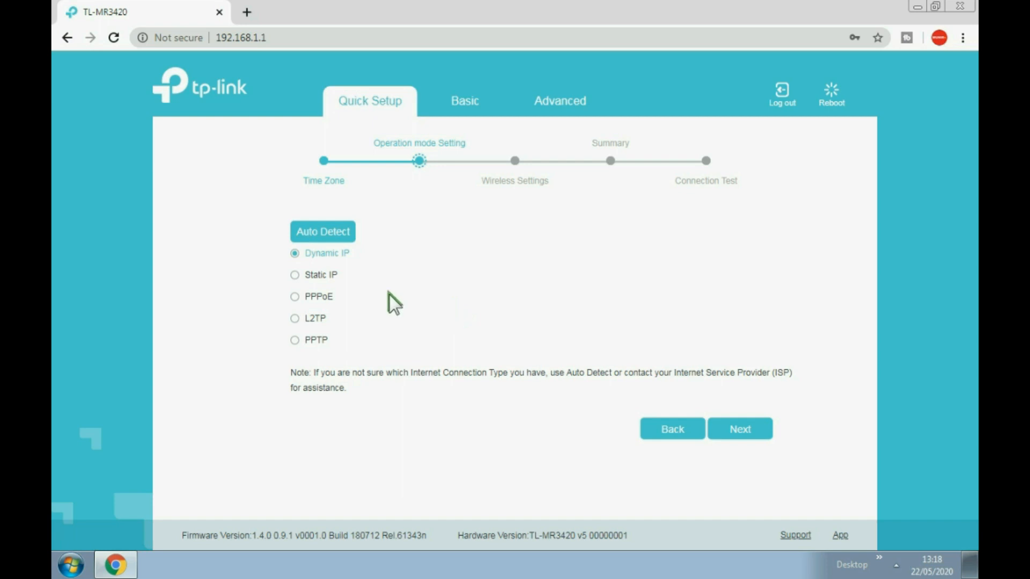
Choose a Static IP connection with IP 10.10.10.2 and subnet mask 255.0.0.0.
click(294, 275)
click(740, 429)
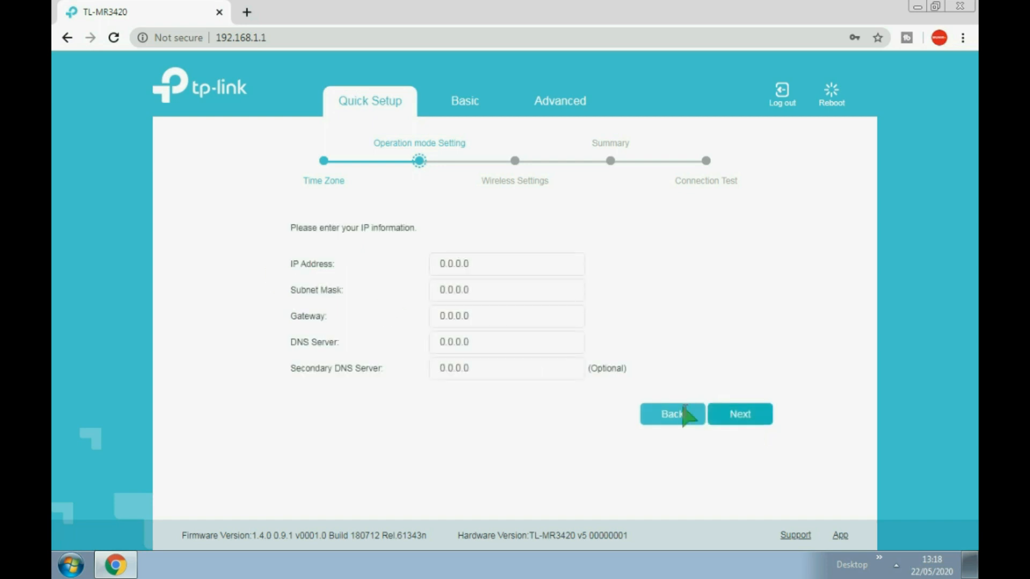
click(479, 263)
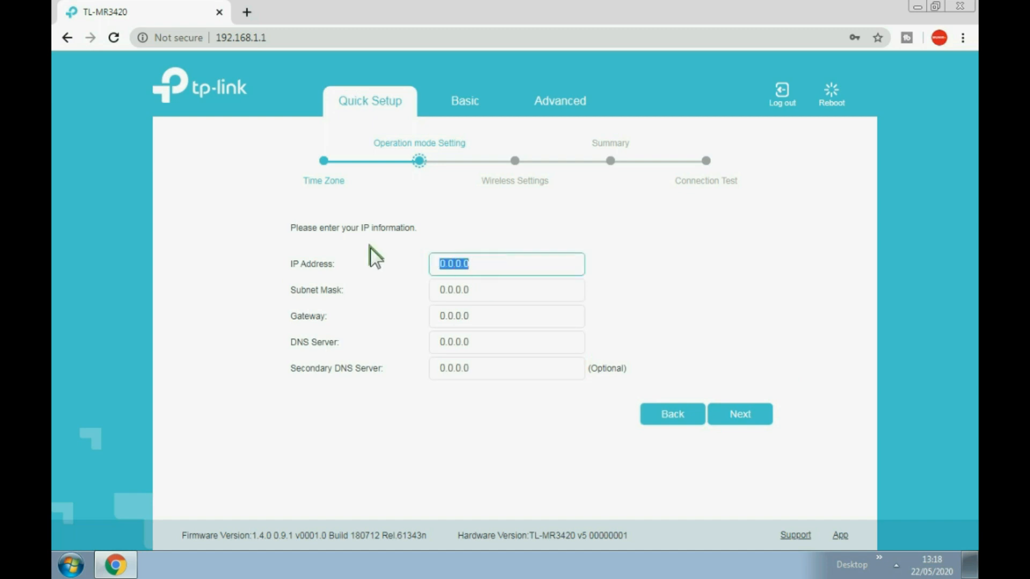
text(10.10.10)
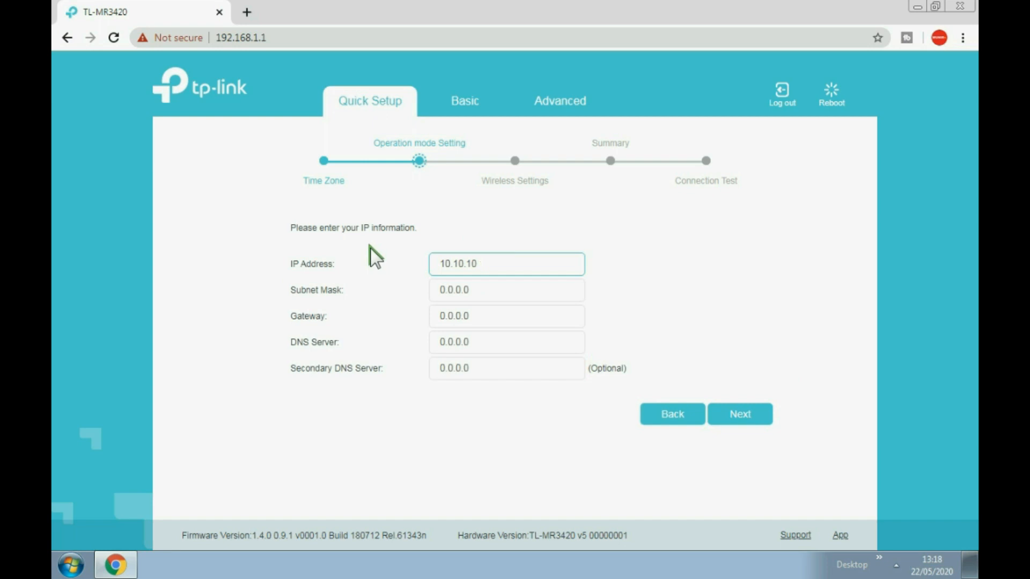
text(.2)
click(481, 290)
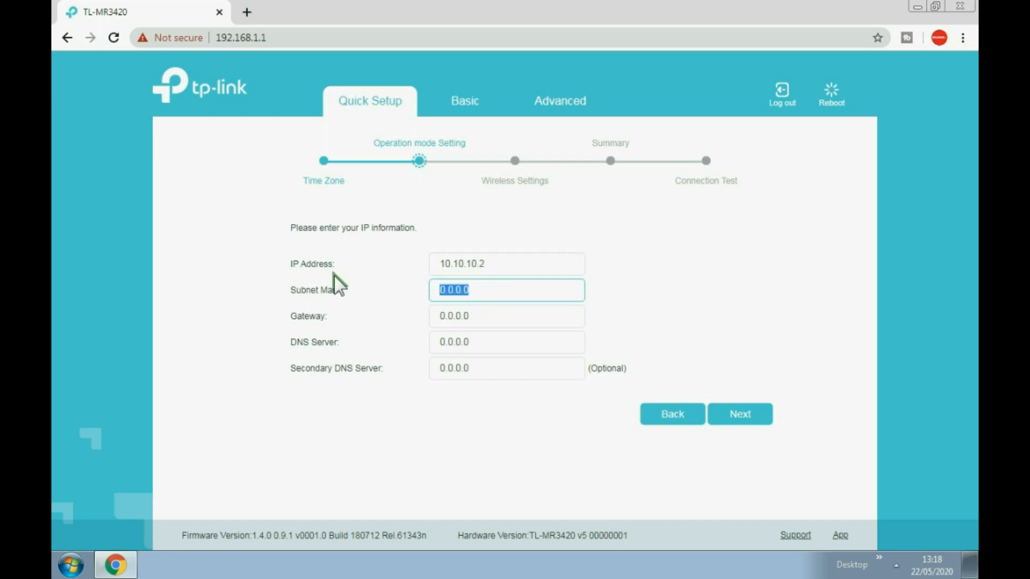
text(255.0.0.0)
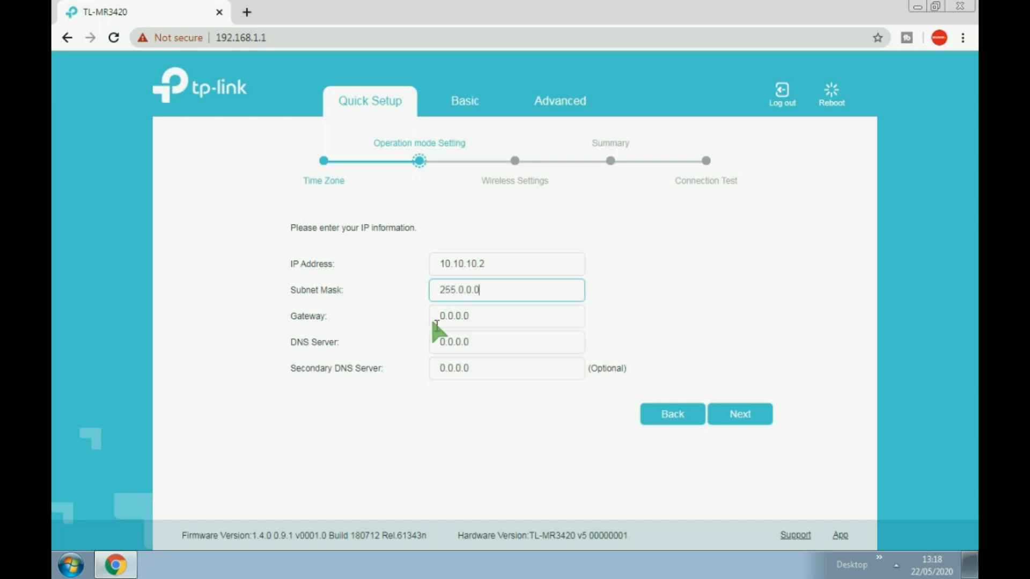
Enter gateway 10.10.10.1 and DNS servers 8.8.8.8 and 8.8.4.4.
click(486, 317)
text(10.10.10.1)
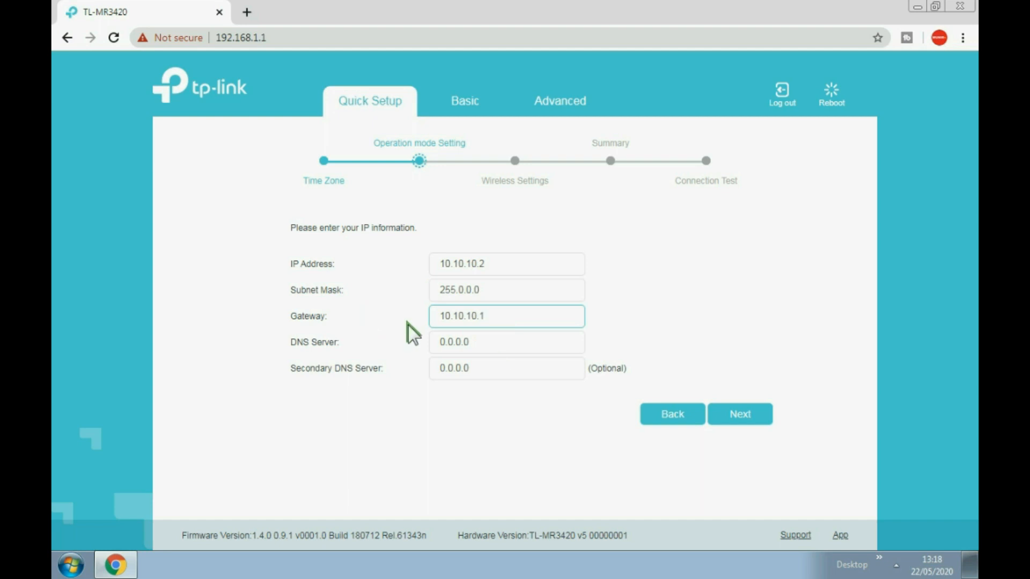
click(492, 343)
text(8.8.8.8)
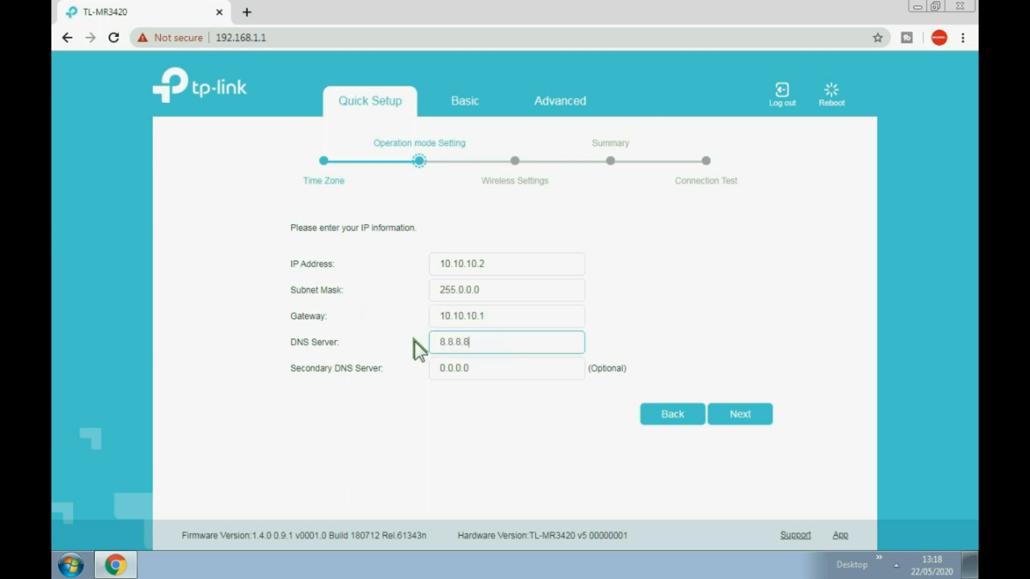
click(510, 374)
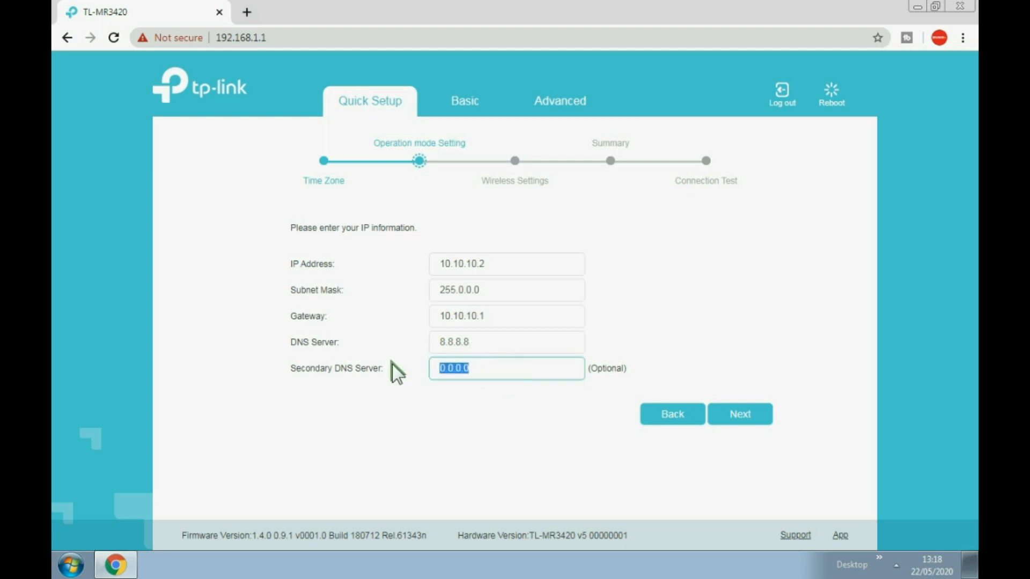
text(8.8.4.4)
click(740, 416)
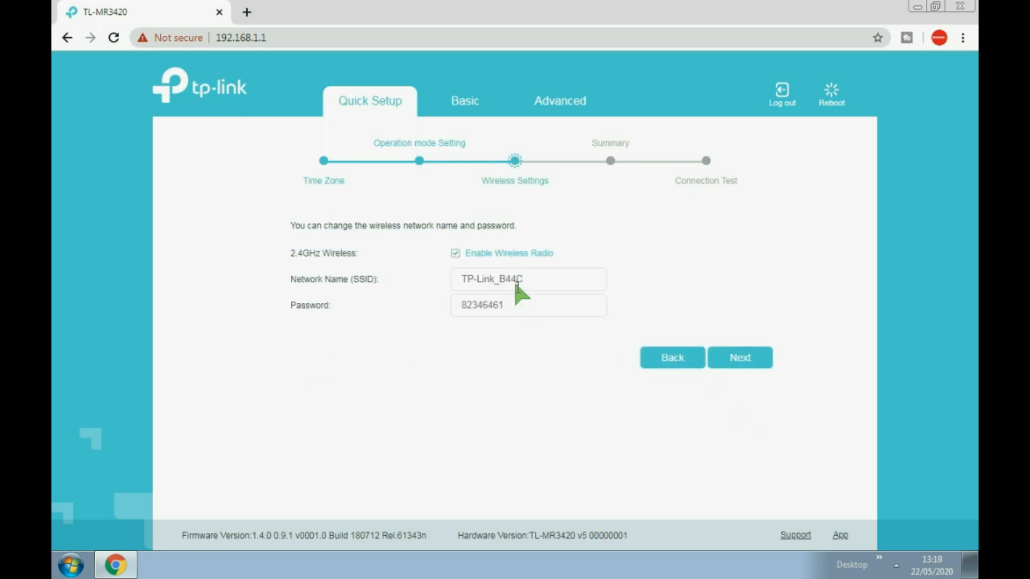
Replace the SSID with 'WIFI HOME' and enter a new wireless password.
drag(535, 279, 337, 266)
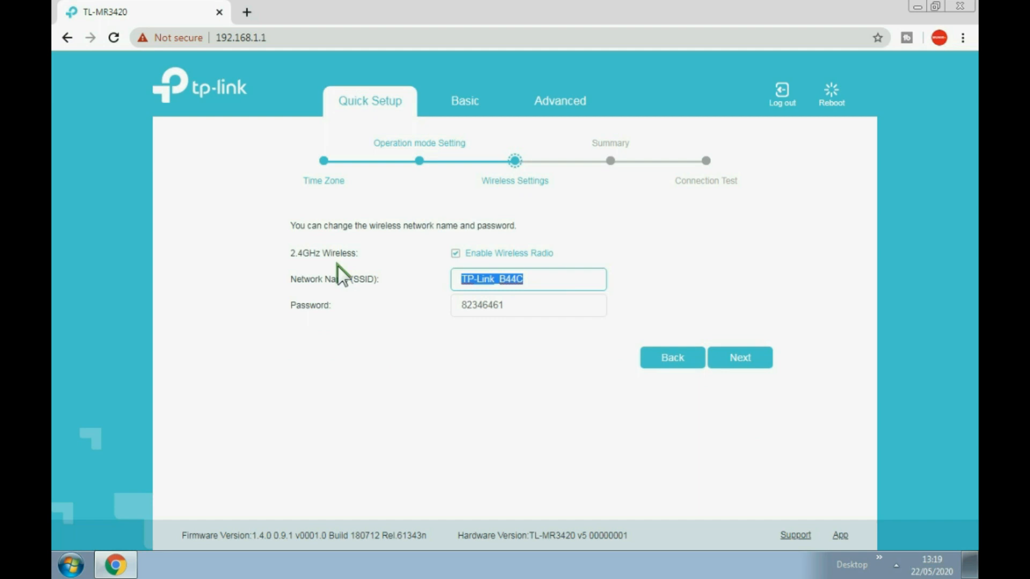
text(WIFI)
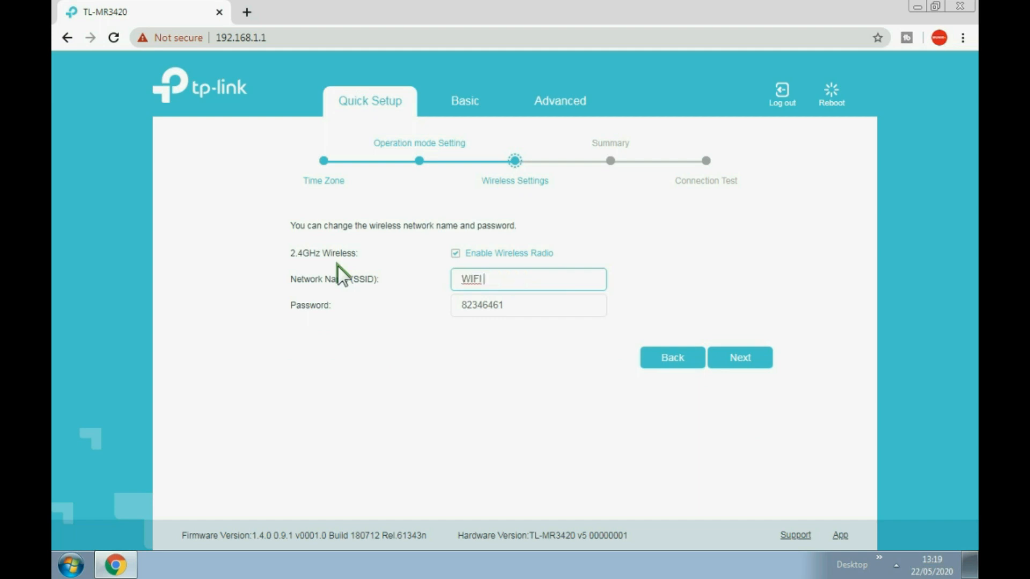
text( HOME)
key(Tab)
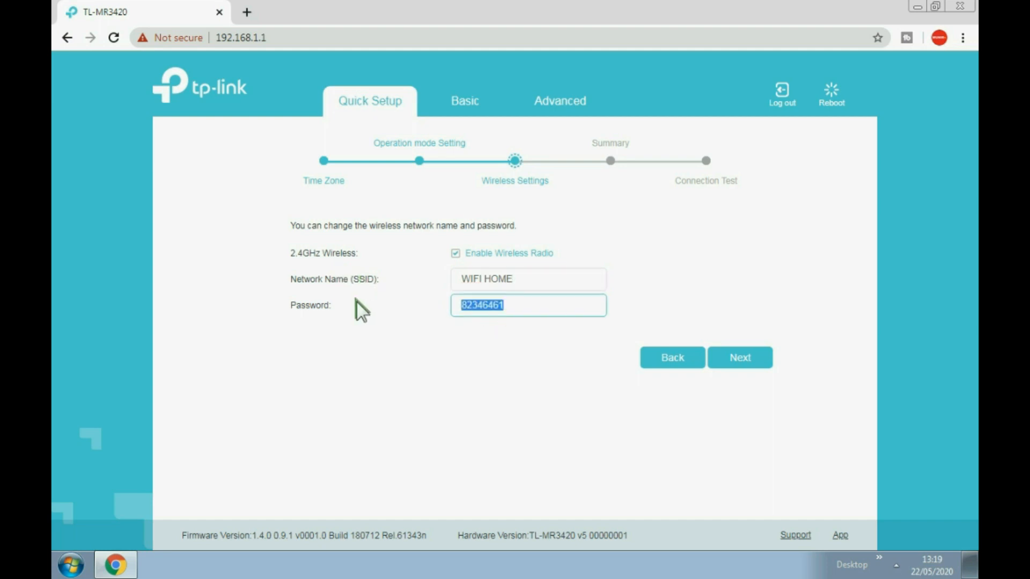
text(admin123)
click(742, 359)
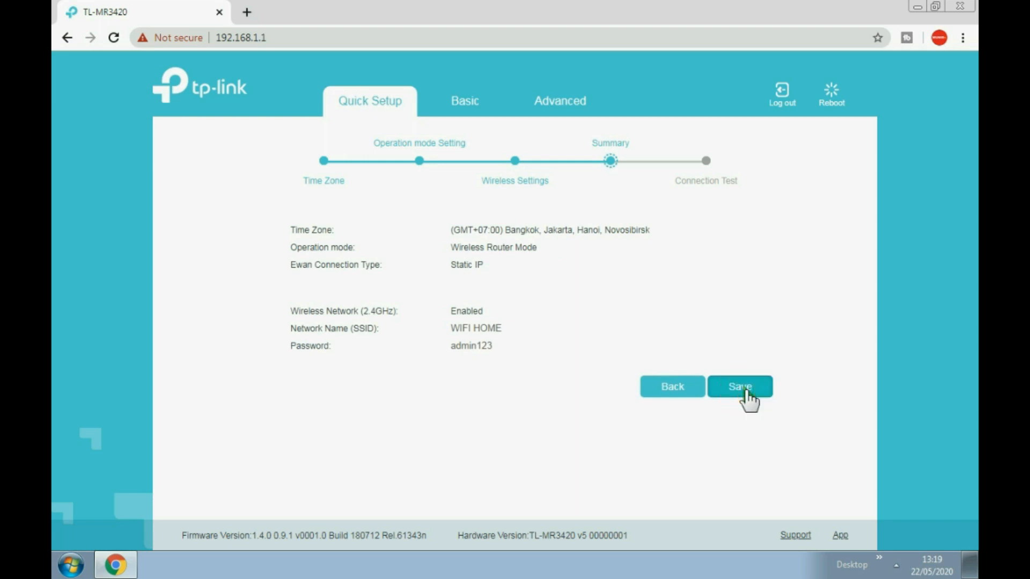
Save the Quick Setup settings from the Summary page and let the router reboot.
click(746, 392)
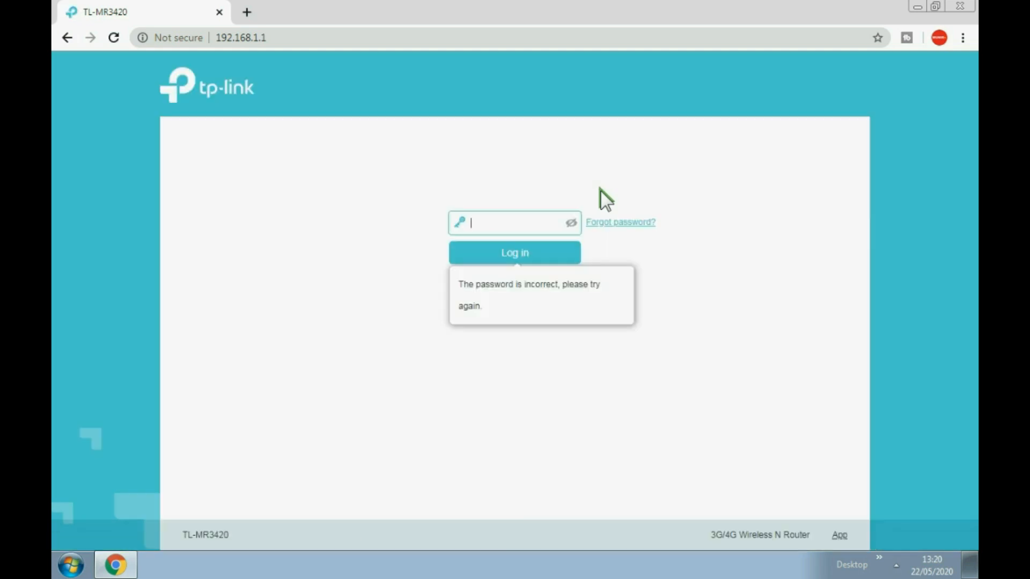
Dismiss the incorrect-password message and re-enter the router login password.
click(600, 190)
click(510, 222)
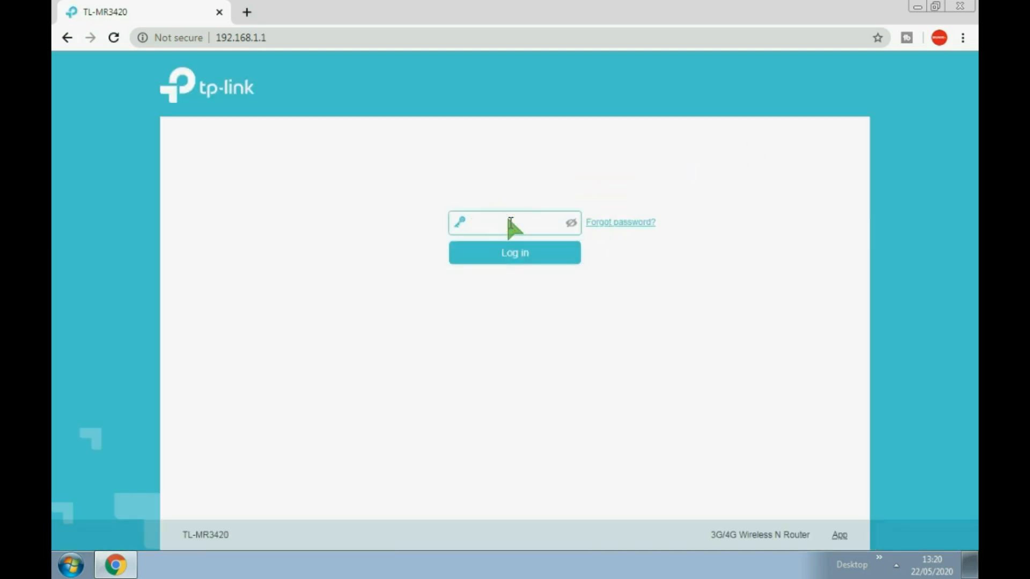
text(a••••••••••••)
Connect Windows to WIFI HOME using its wireless security key.
click(881, 558)
click(884, 456)
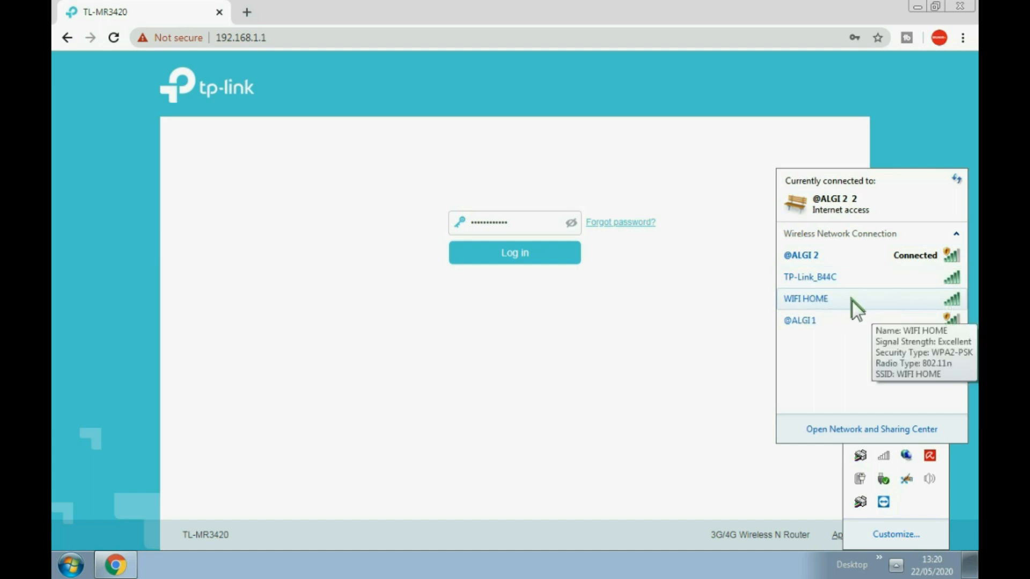
click(815, 297)
click(929, 324)
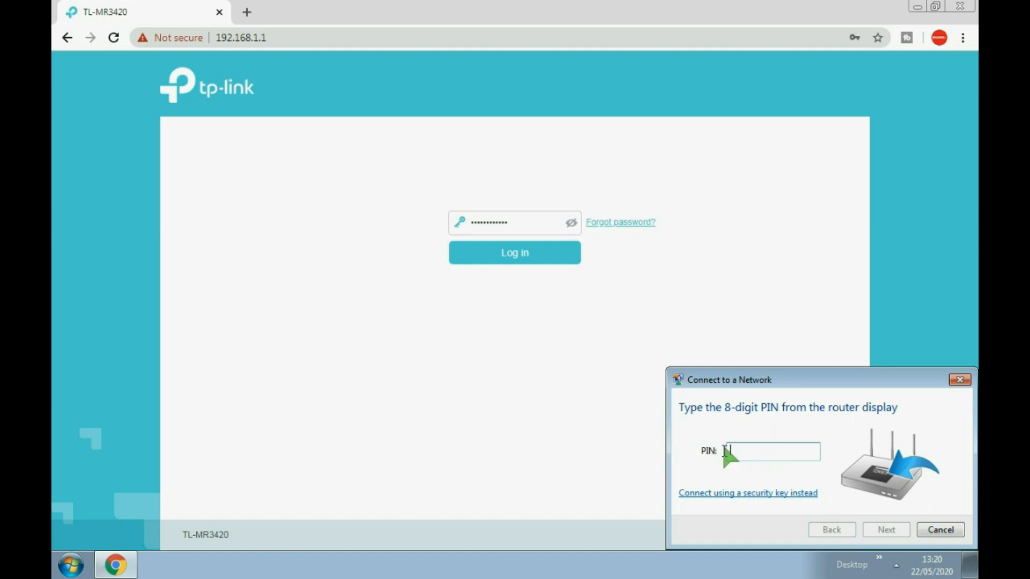
click(760, 495)
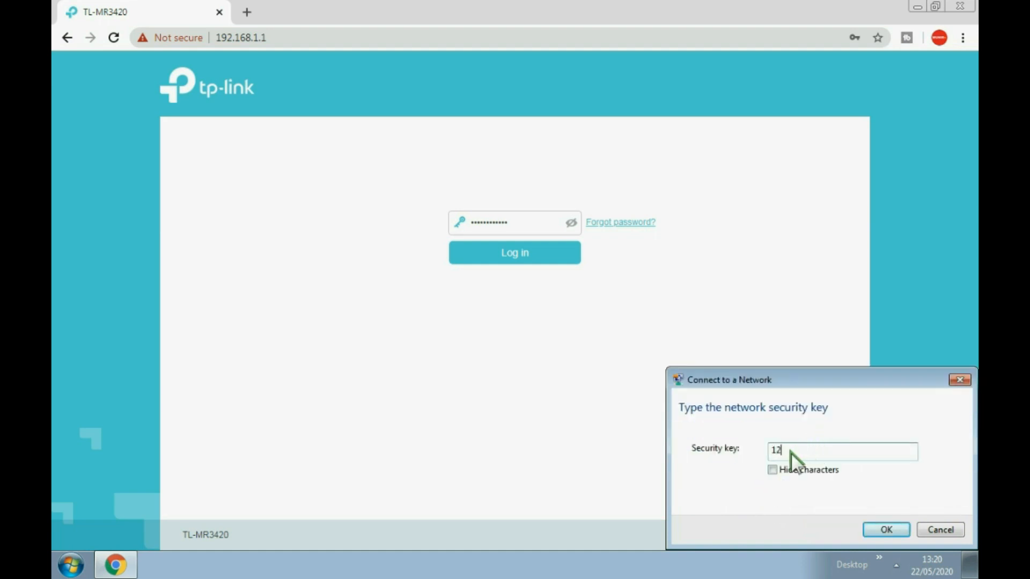
text(12)
key(BackSpace)
key(BackSpace)
text(admin123)
click(894, 526)
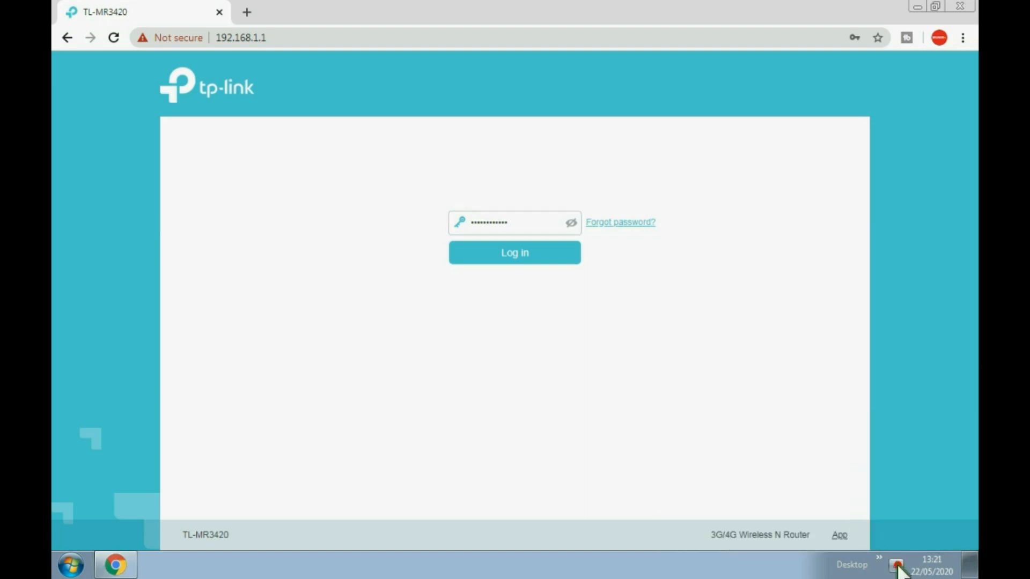
Check the wireless connection and reload the router login page.
click(895, 564)
click(883, 457)
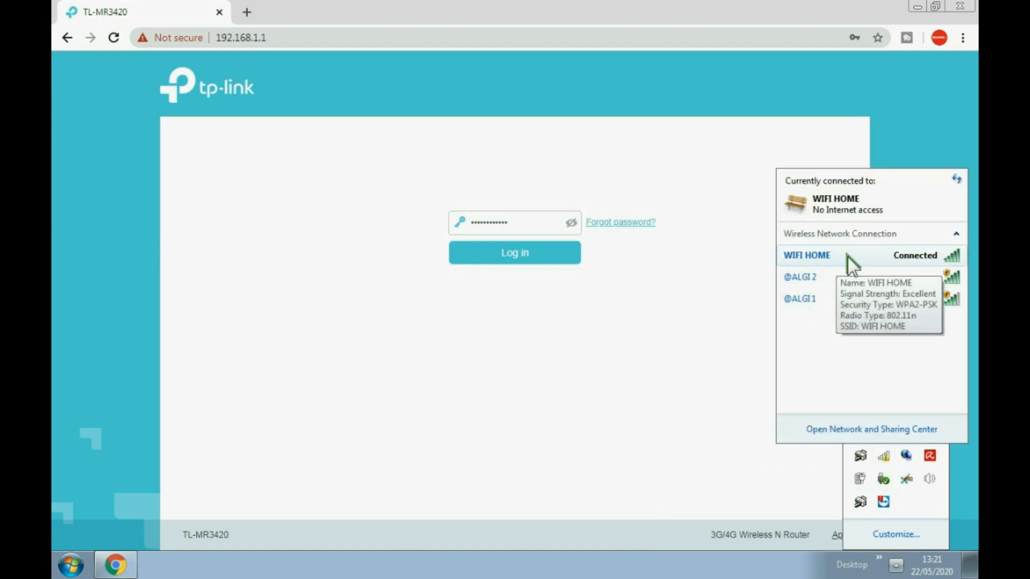
click(113, 36)
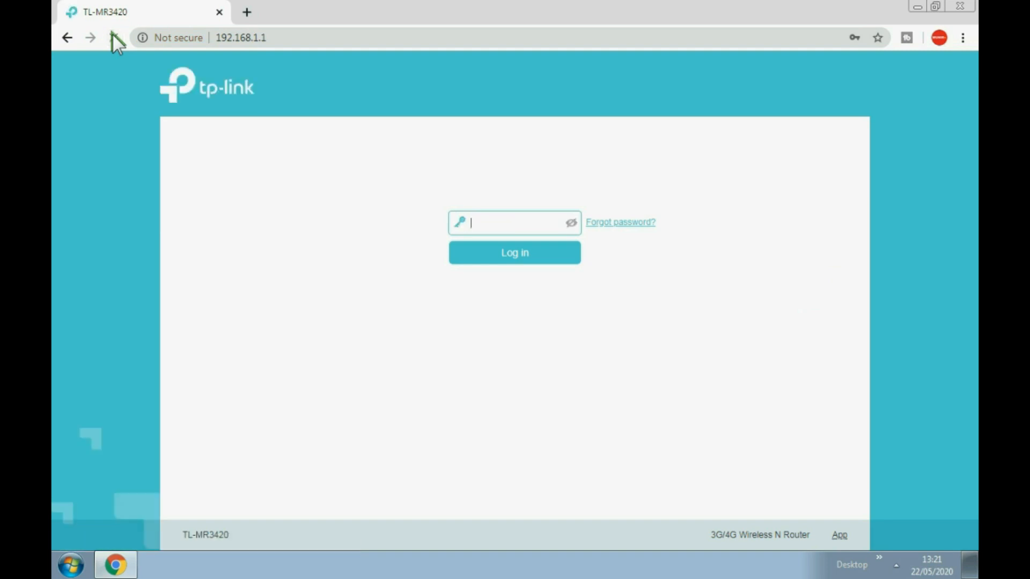
click(110, 36)
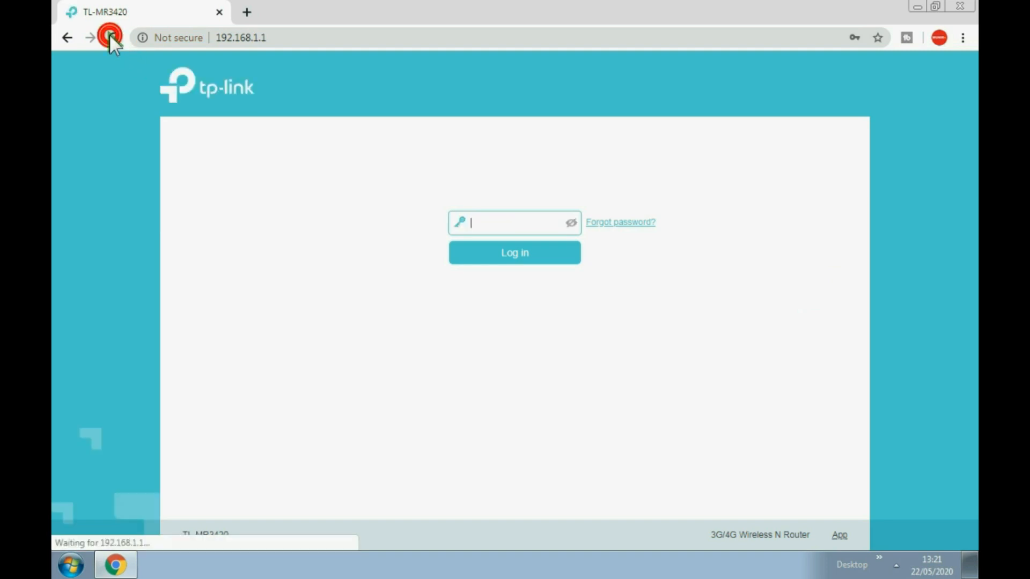
Recheck the wireless networks and log in to the router with the admin password.
click(895, 562)
click(883, 456)
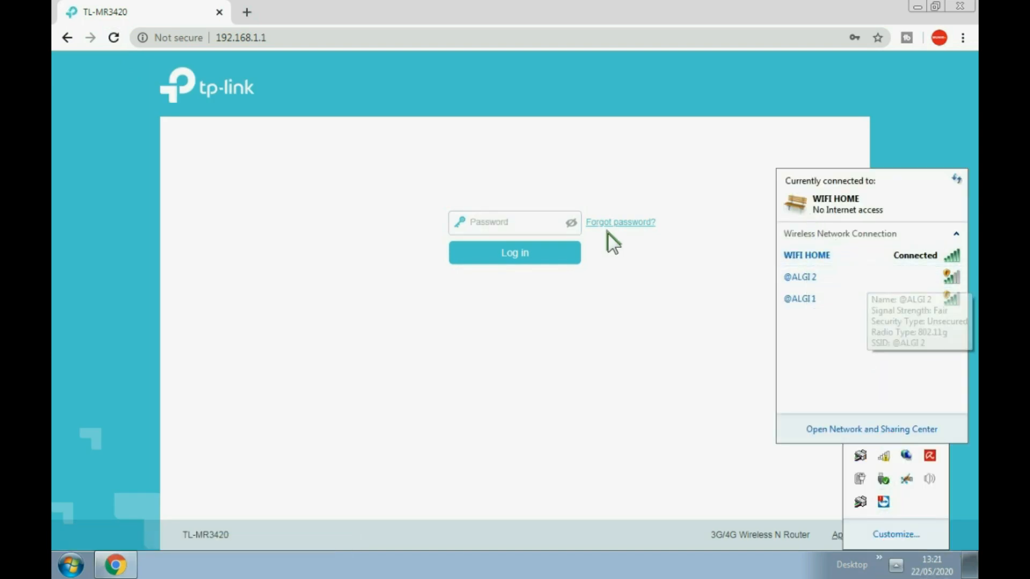
click(499, 221)
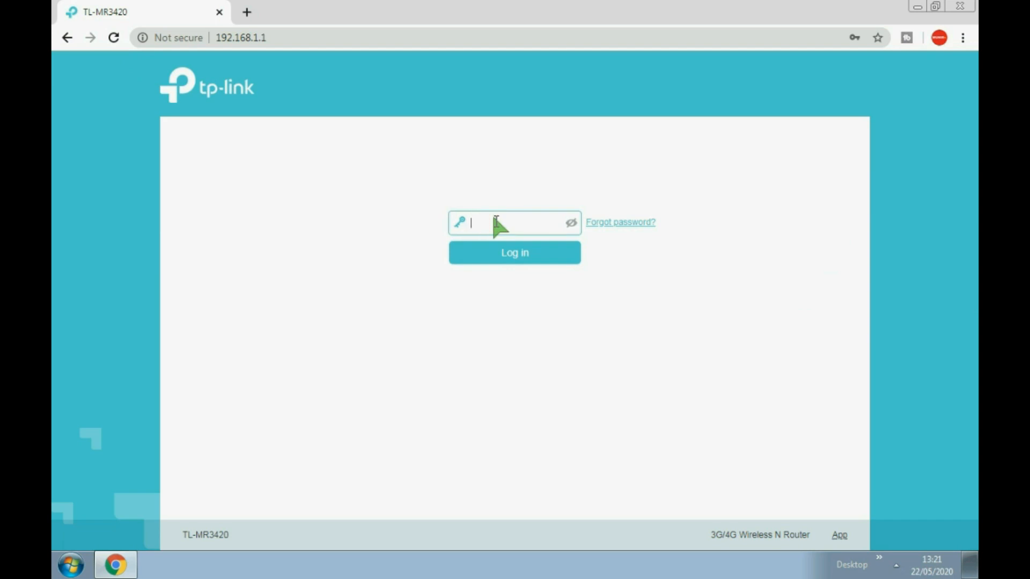
text(a•••••••••••)
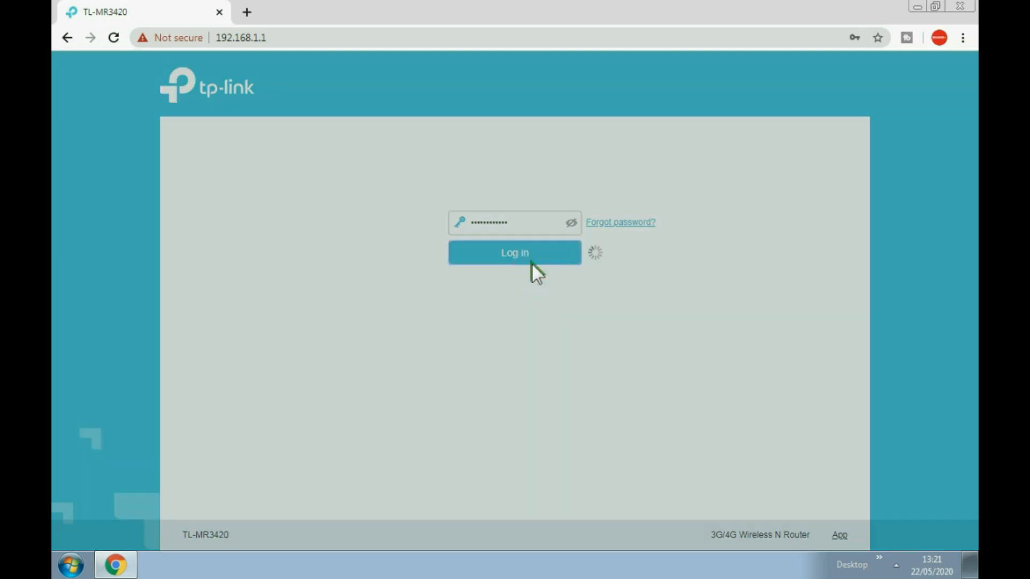
click(532, 262)
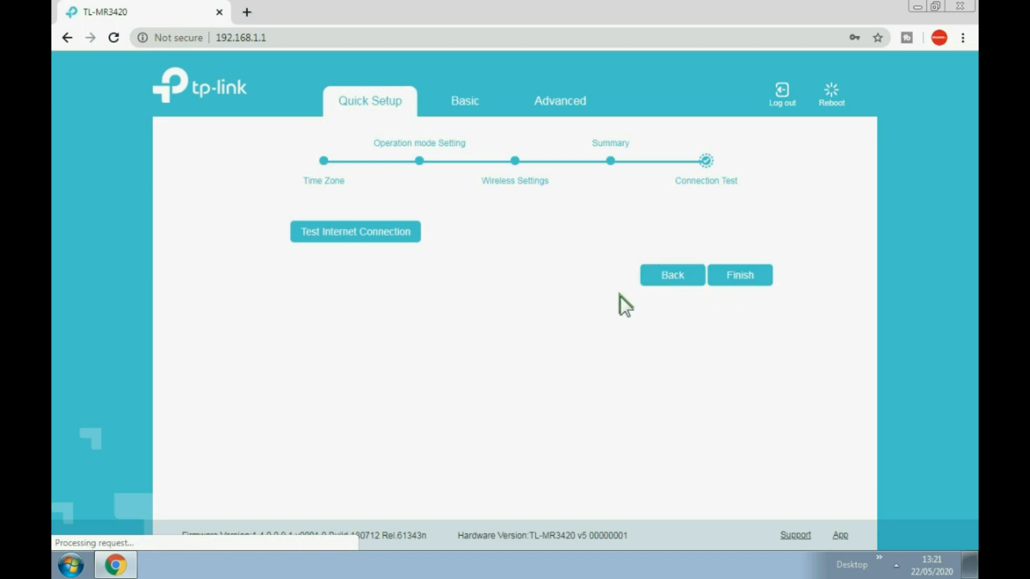
Finish Quick Setup so the Network Map shows Static IP 10.10.10.2 and one wireless client.
click(740, 278)
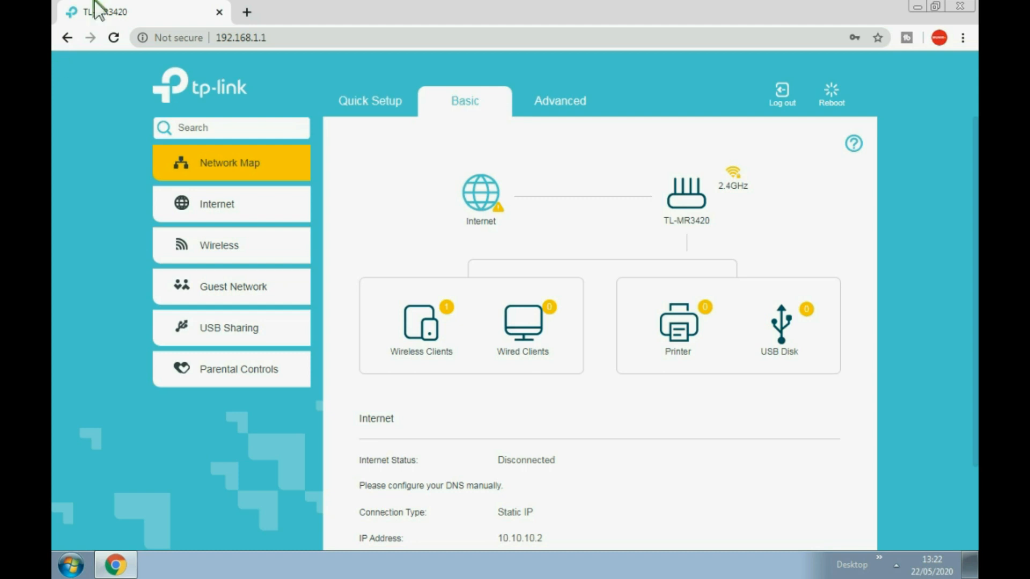
Refresh the router status to show Internet Connected with DNS 8.8.8.8, check Wi-Fi networks, and open a new tab.
click(113, 38)
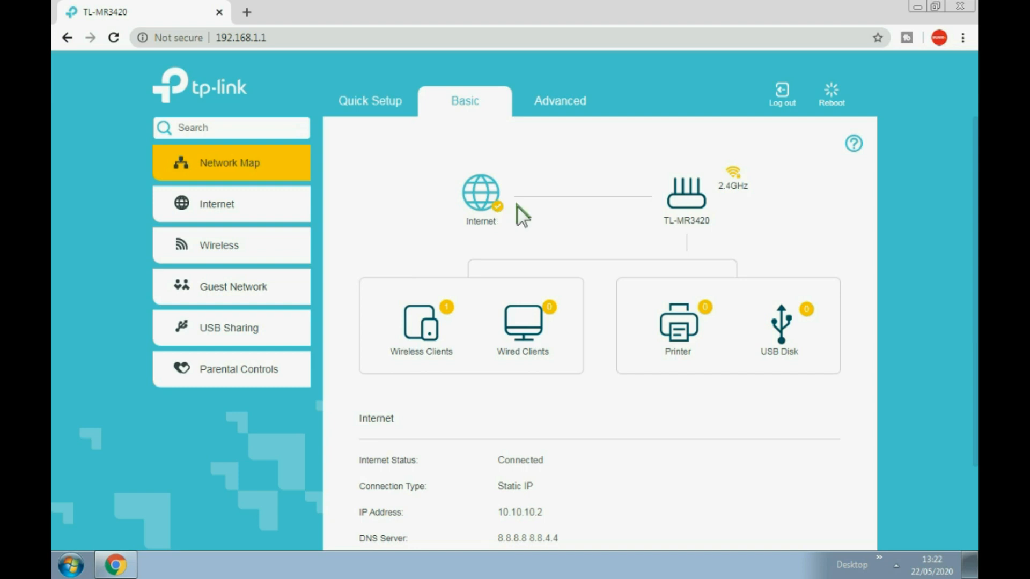
click(896, 565)
click(883, 456)
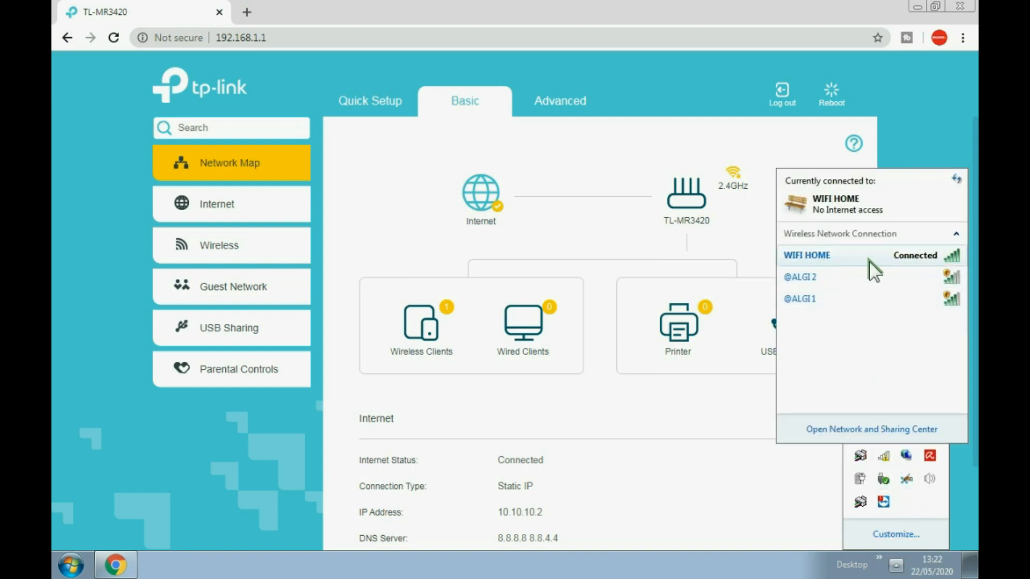
mouse_move(829, 257)
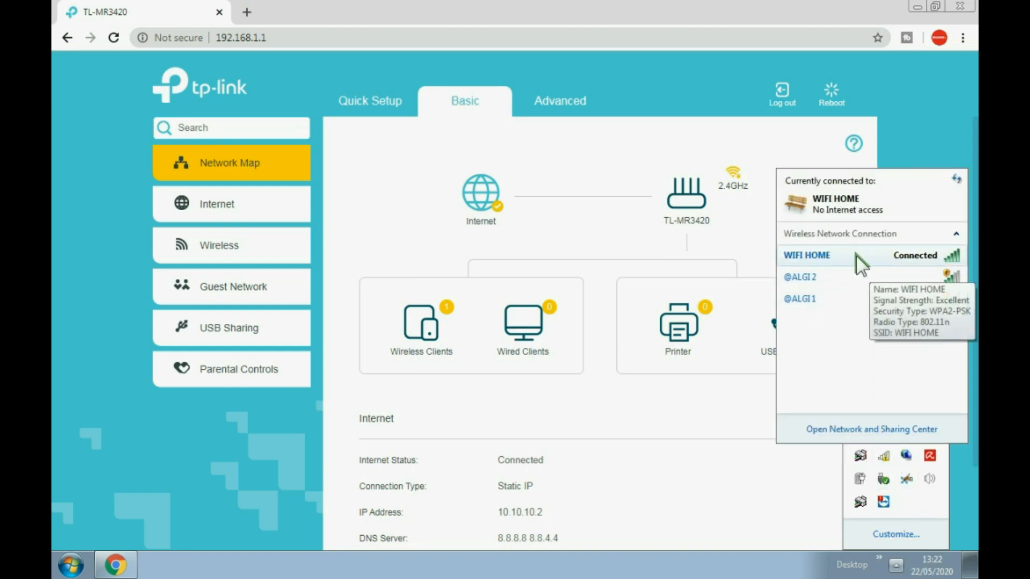
click(241, 13)
click(245, 12)
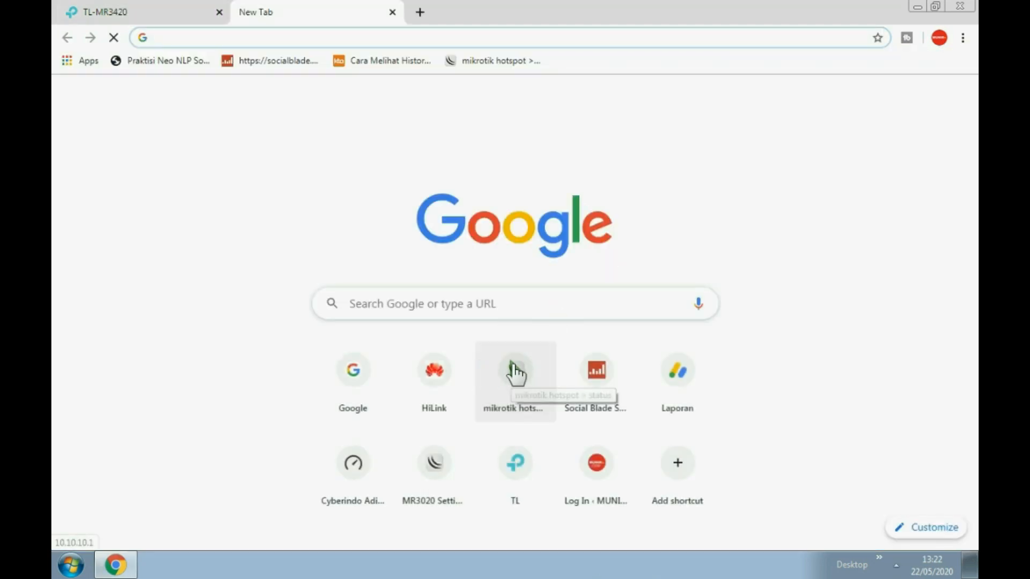
Log in to the MikroTik hotspot with a test account, replacing the rejected username, reaching IP 10.10.10.2.
click(512, 370)
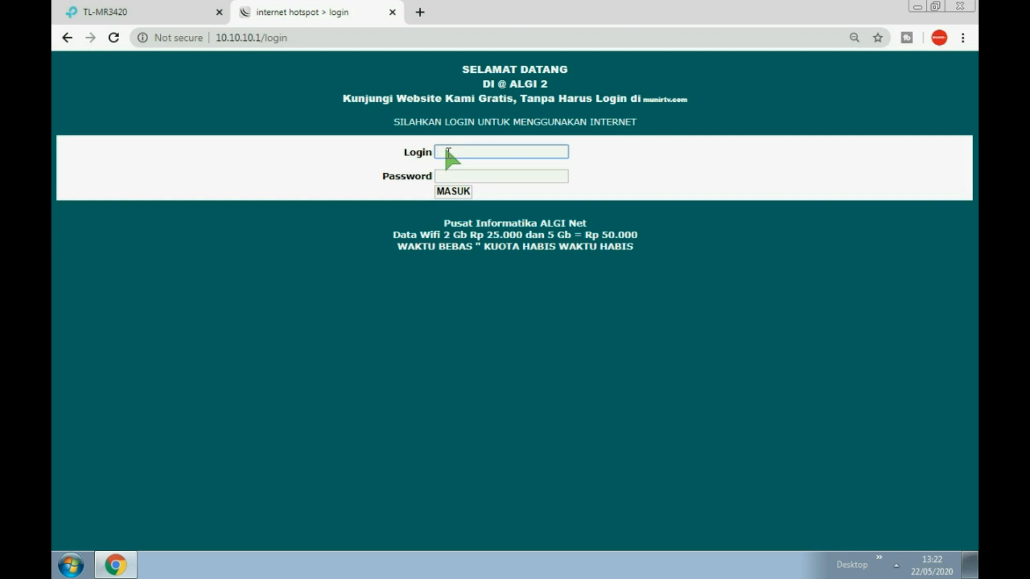
text(tes2)
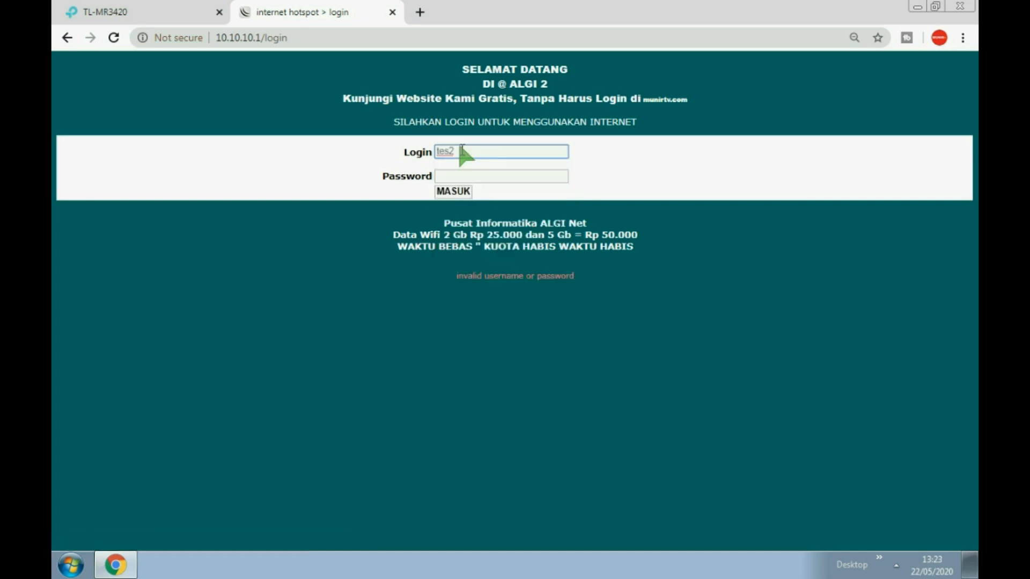
drag(460, 153, 346, 146)
text(uji1)
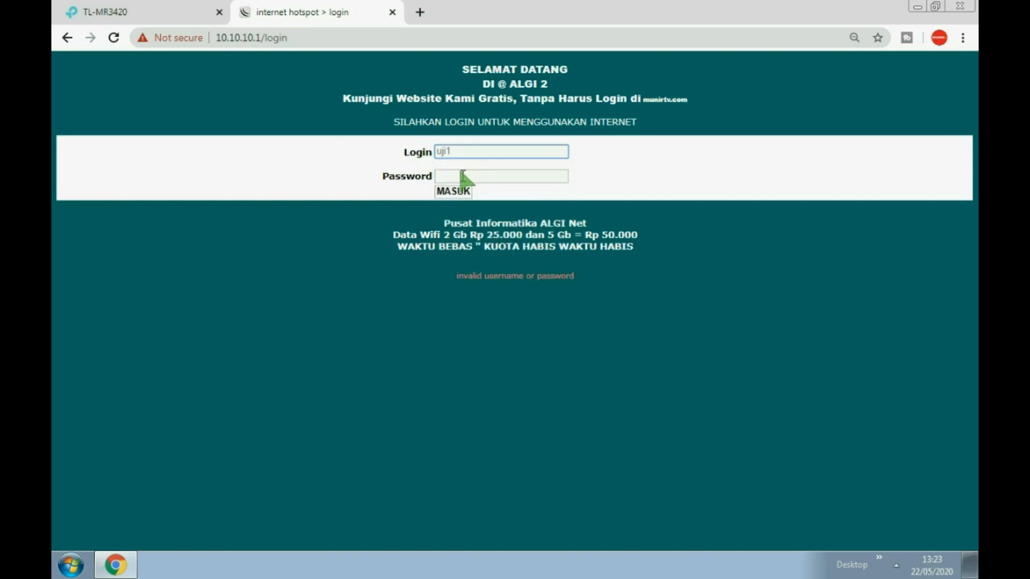
click(460, 176)
text(123)
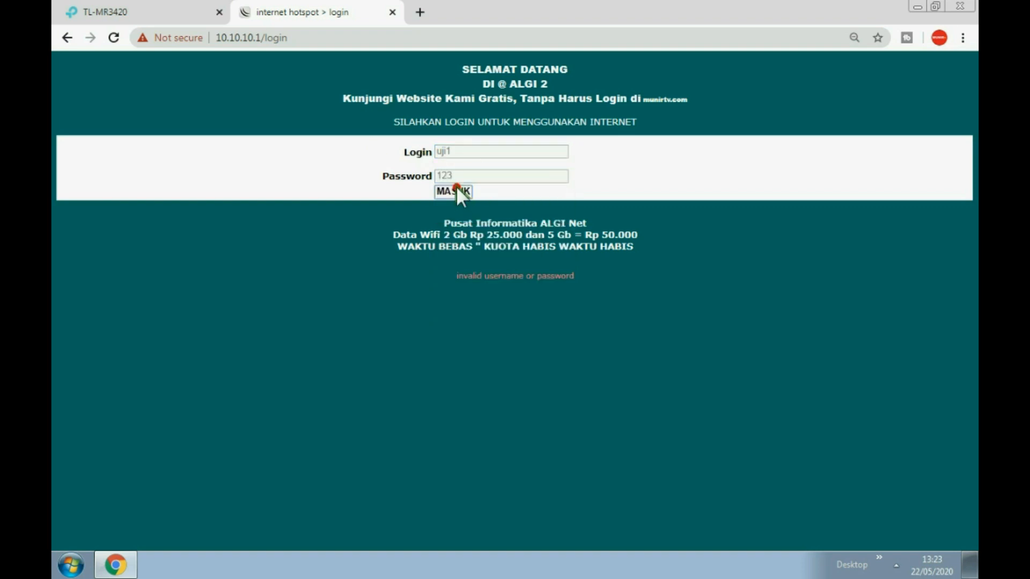
click(456, 188)
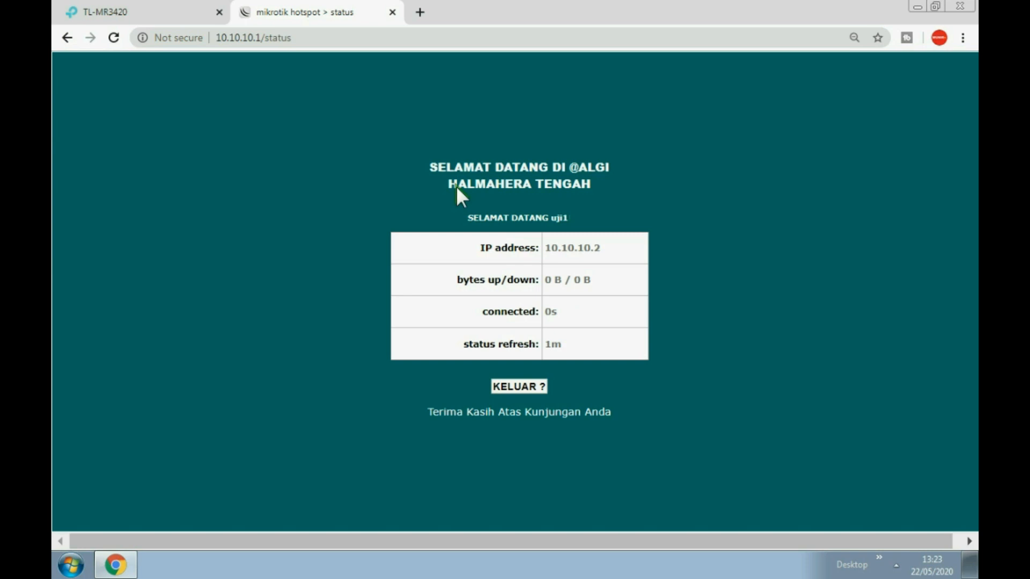
Load google.com in a new tab to confirm internet access, then open another new tab.
click(195, 11)
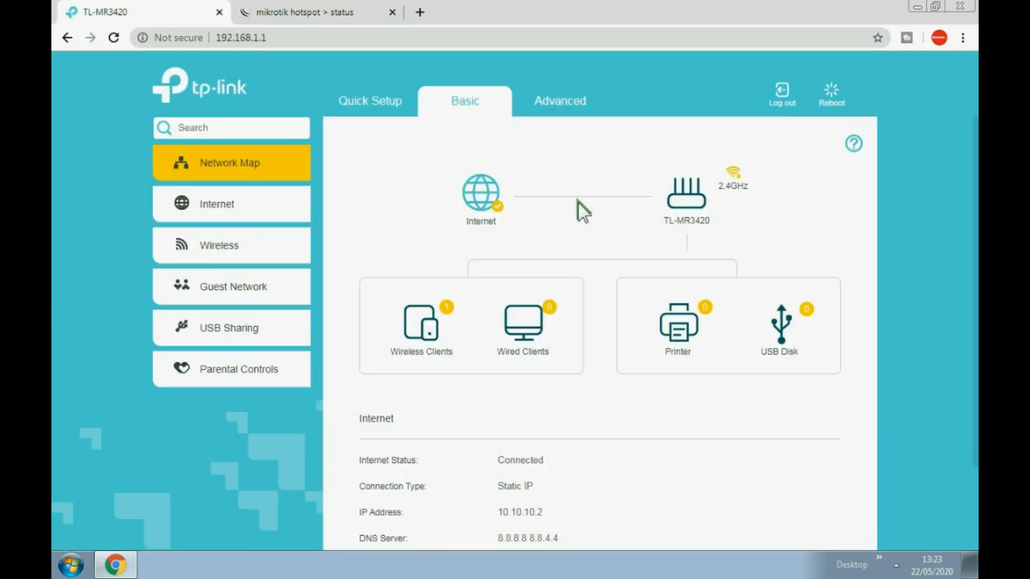
click(420, 12)
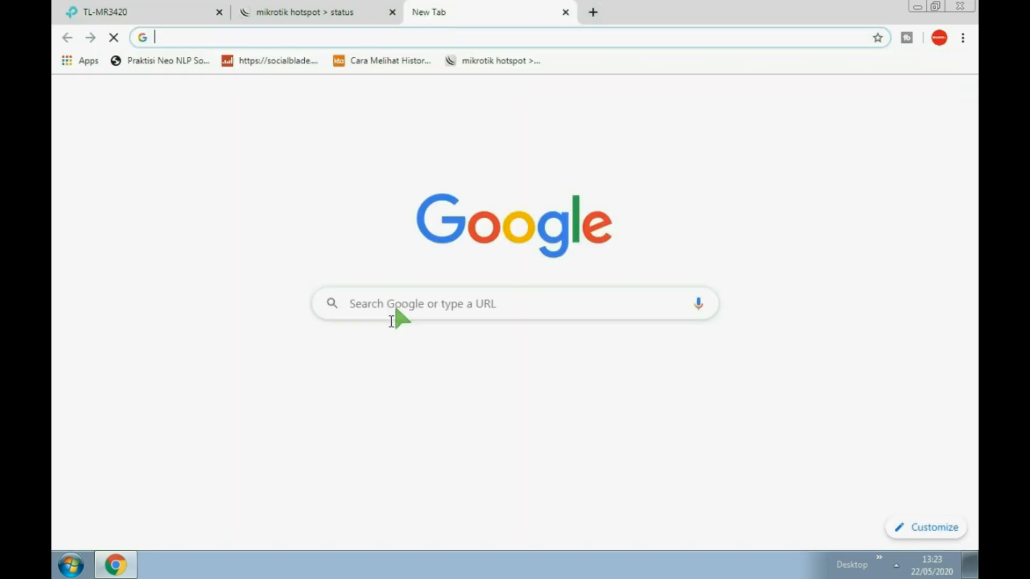
click(349, 380)
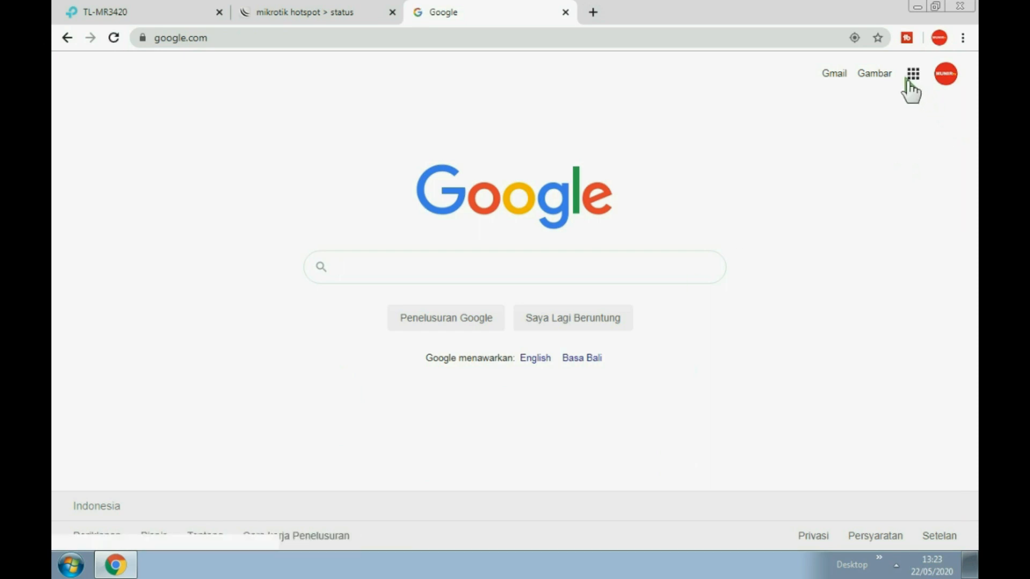
click(591, 10)
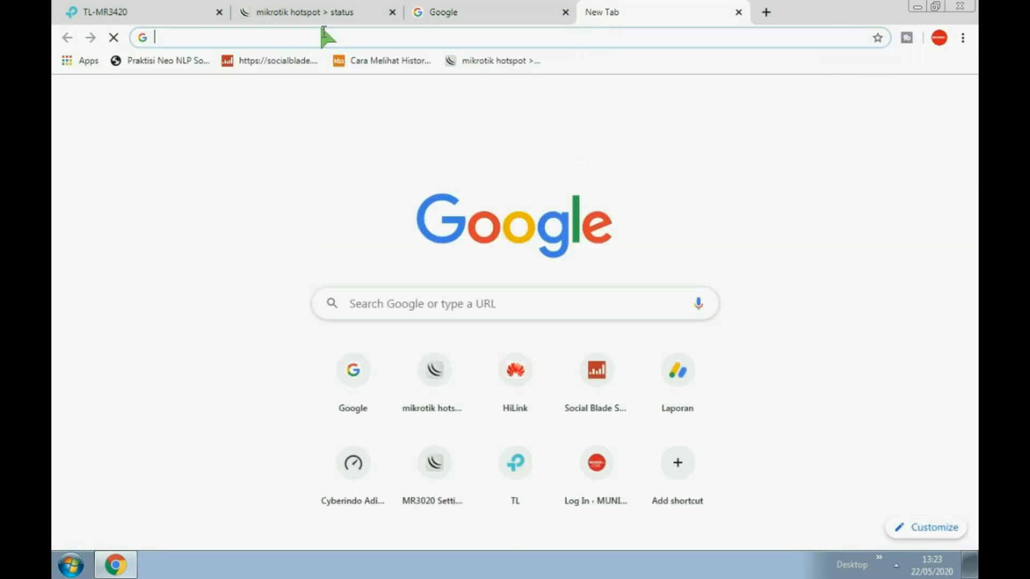
Open the HiLink modem page at 192.168.8.1, then switch to the Cyberindo speedtest tab.
text(19)
key(Return)
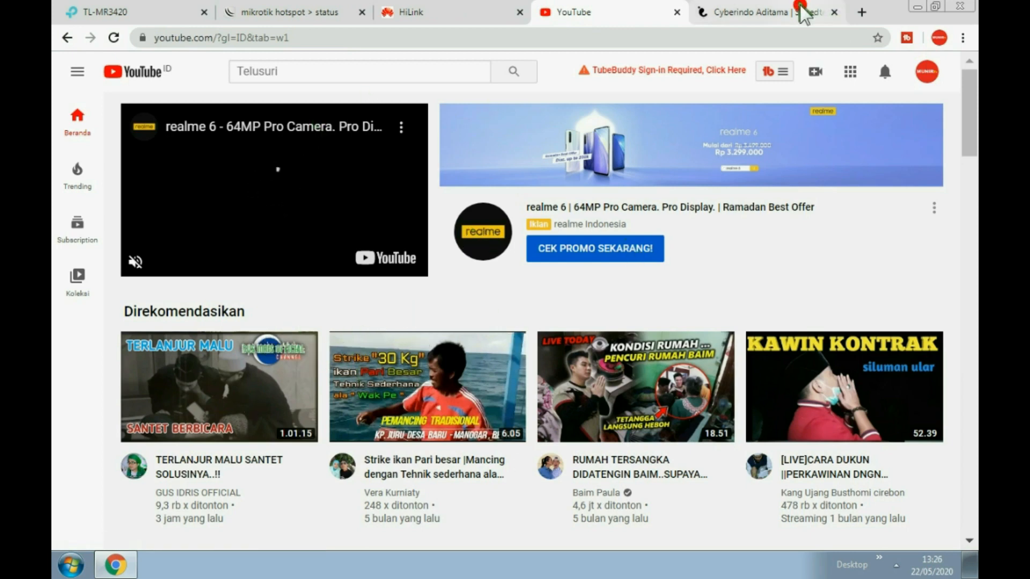
click(762, 12)
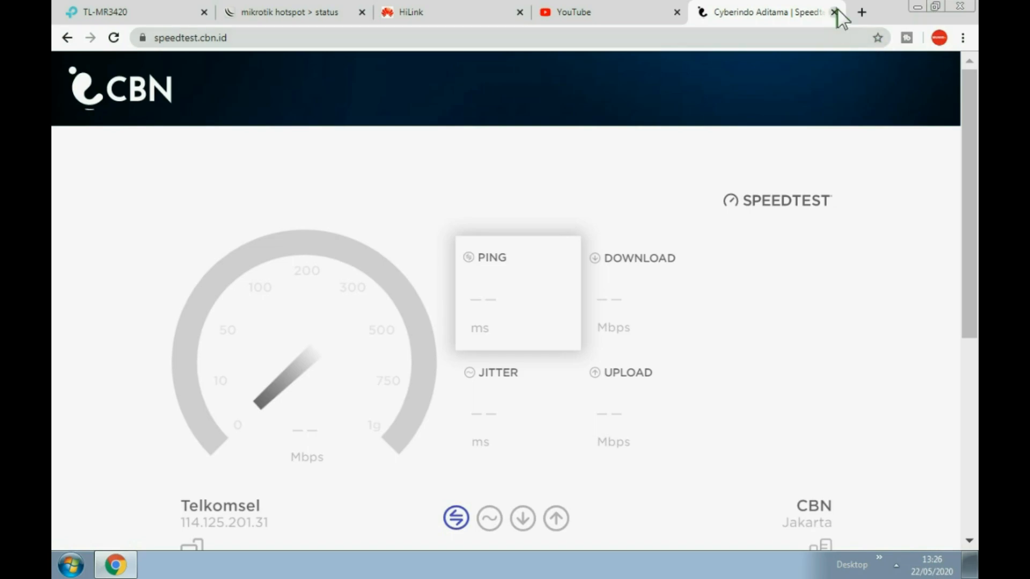